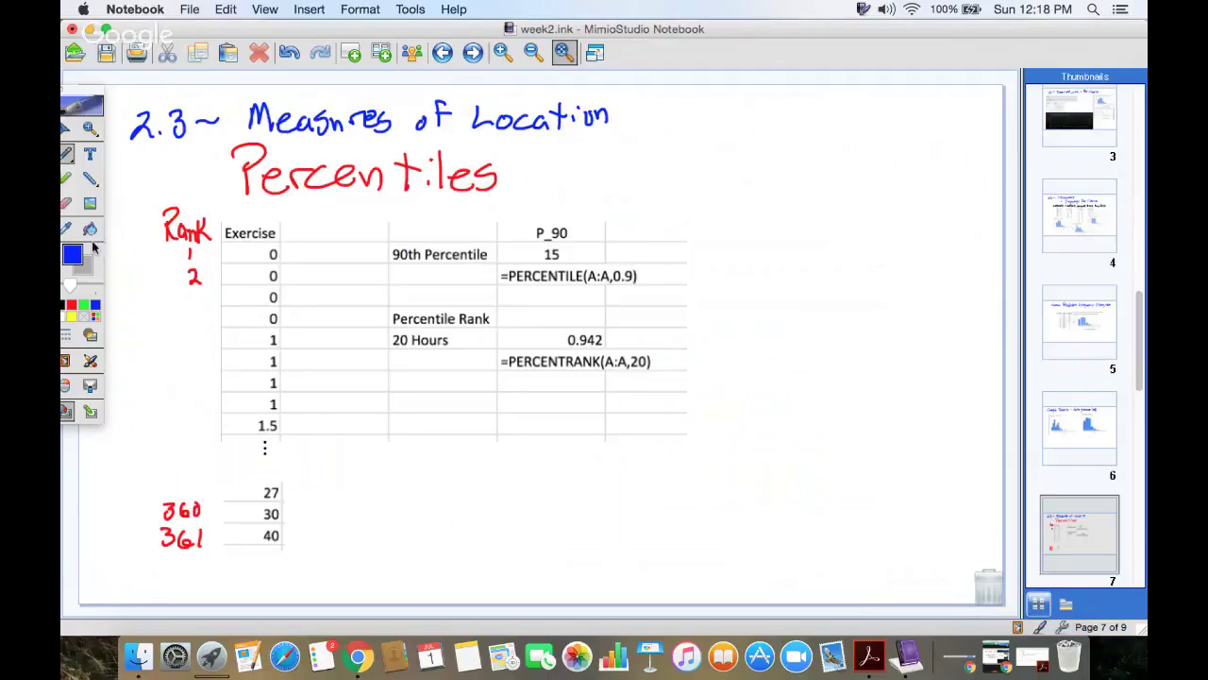
- Handwrite "P90 = 15" in blue beside the percentile table, with "90% of data ≤ 15" beneath it
{"action": "mouse_move", "coordinate": [735, 134]}
{"action": "left_mouse_down"}
{"action": "mouse_move", "coordinate": [734, 168]}
{"action": "mouse_move", "coordinate": [737, 143]}
{"action": "mouse_move", "coordinate": [767, 171]}
{"action": "mouse_move", "coordinate": [760, 193]}
{"action": "mouse_move", "coordinate": [772, 167]}
{"action": "left_mouse_up"}
{"action": "mouse_move", "coordinate": [812, 139]}
{"action": "left_mouse_down"}
{"action": "mouse_move", "coordinate": [882, 156]}
{"action": "mouse_move", "coordinate": [902, 138]}
{"action": "mouse_move", "coordinate": [901, 157]}
{"action": "left_mouse_up"}
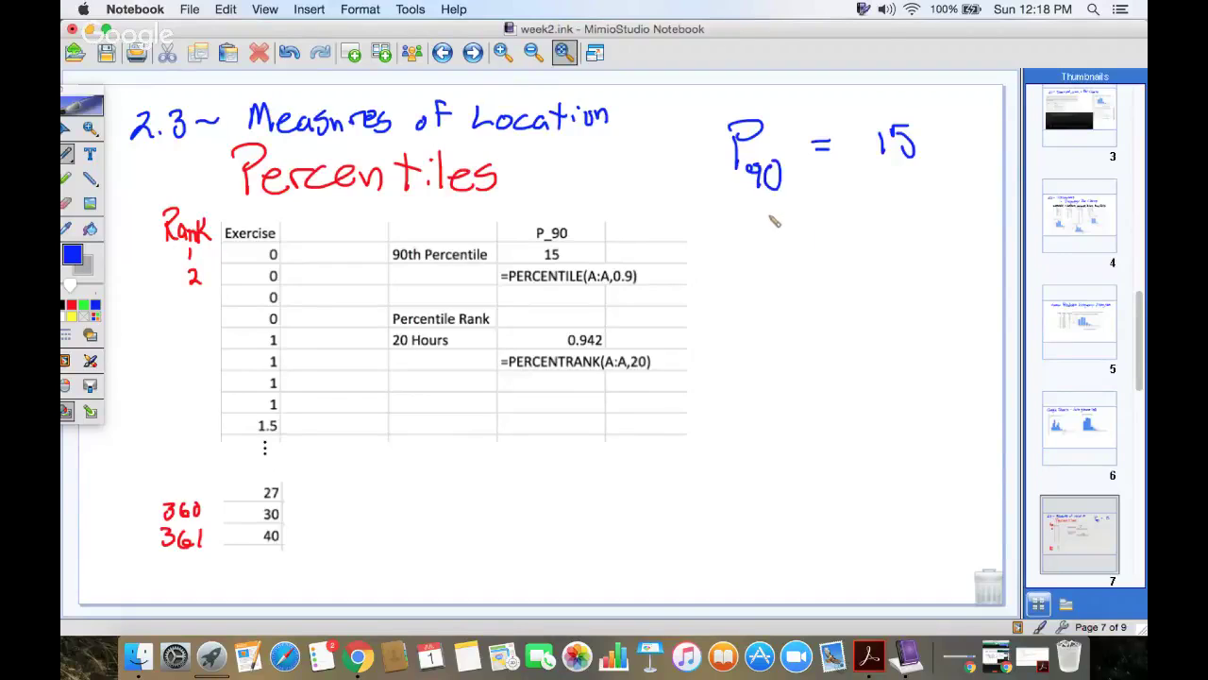
{"action": "left_click_drag", "start_coordinate": [776, 214], "coordinate": [774, 242]}
{"action": "mouse_move", "coordinate": [797, 215]}
{"action": "left_mouse_down"}
{"action": "mouse_move", "coordinate": [803, 236]}
{"action": "mouse_move", "coordinate": [799, 215]}
{"action": "left_mouse_up"}
{"action": "left_click_drag", "start_coordinate": [815, 214], "coordinate": [818, 241]}
{"action": "left_click_drag", "start_coordinate": [827, 226], "coordinate": [867, 221]}
{"action": "mouse_move", "coordinate": [894, 200]}
{"action": "left_mouse_down"}
{"action": "mouse_move", "coordinate": [878, 234]}
{"action": "mouse_move", "coordinate": [888, 213]}
{"action": "mouse_move", "coordinate": [905, 238]}
{"action": "mouse_move", "coordinate": [931, 202]}
{"action": "mouse_move", "coordinate": [955, 239]}
{"action": "mouse_move", "coordinate": [978, 221]}
{"action": "mouse_move", "coordinate": [974, 234]}
{"action": "left_mouse_up"}
{"action": "mouse_move", "coordinate": [811, 259]}
{"action": "left_mouse_down"}
{"action": "mouse_move", "coordinate": [824, 289]}
{"action": "mouse_move", "coordinate": [868, 272]}
{"action": "mouse_move", "coordinate": [894, 285]}
{"action": "left_mouse_up"}
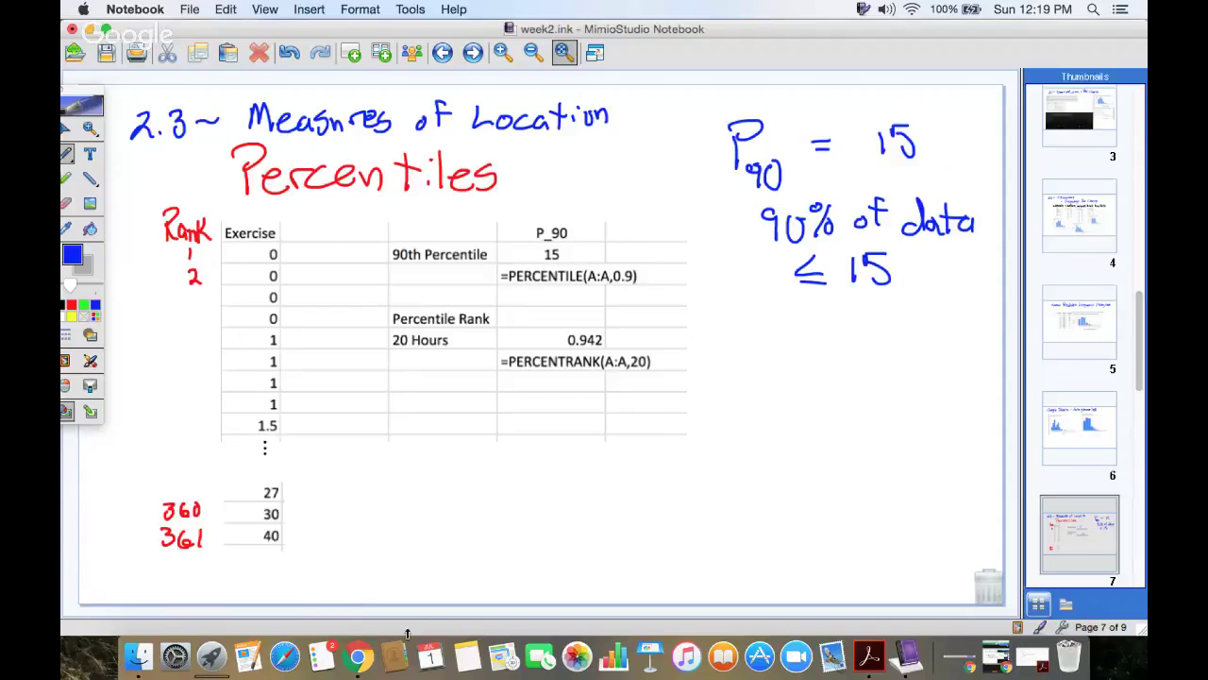
- Switch to the StudentSurvey spreadsheet in Chrome and show its Percentiles sheet, enlarged for easier reading
{"action": "left_click", "coordinate": [357, 658]}
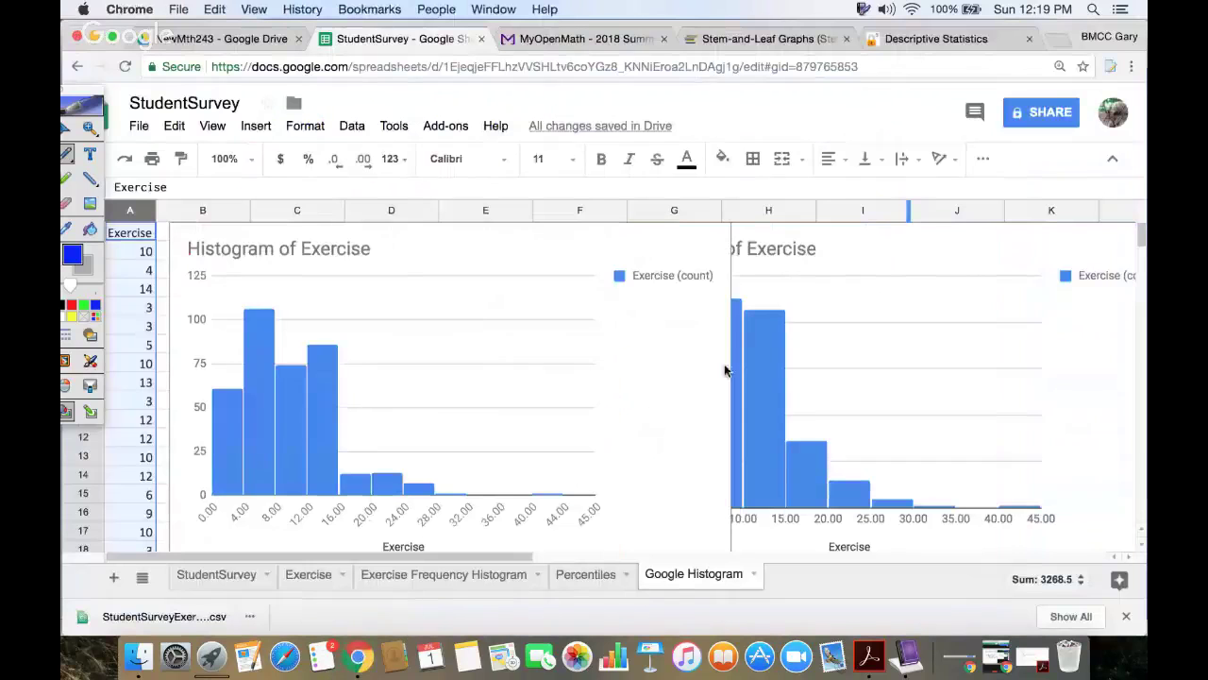
{"action": "left_click", "coordinate": [589, 576]}
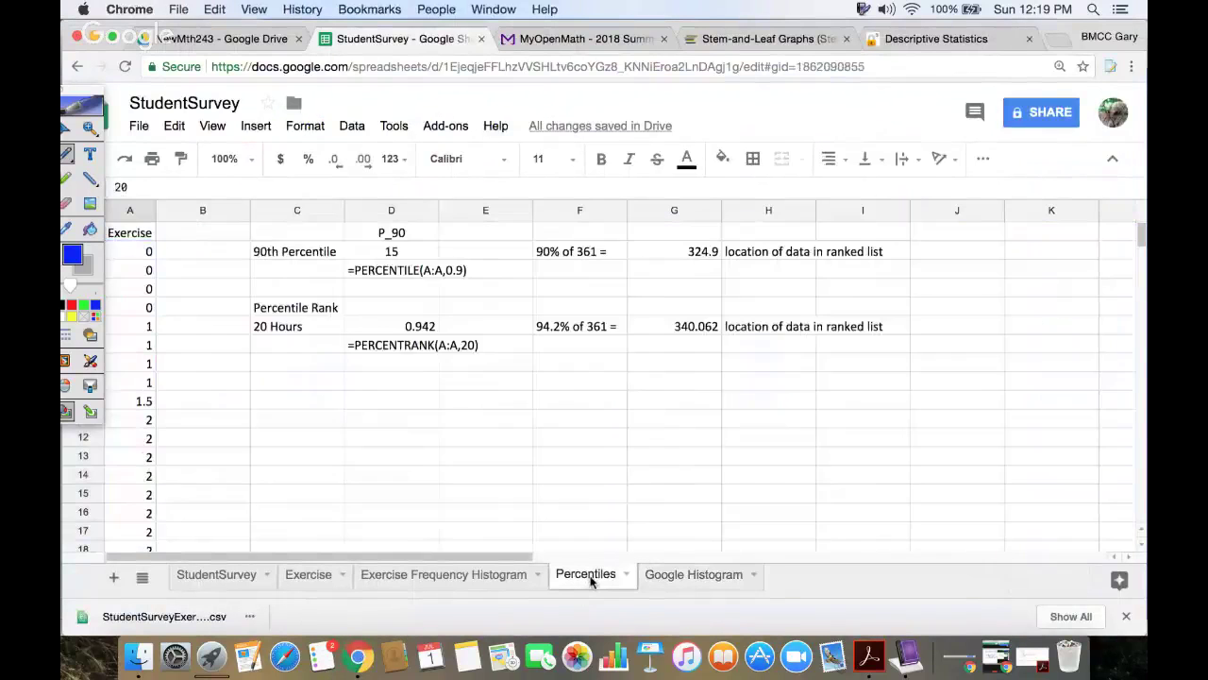
{"action": "key", "text": "super+equal"}
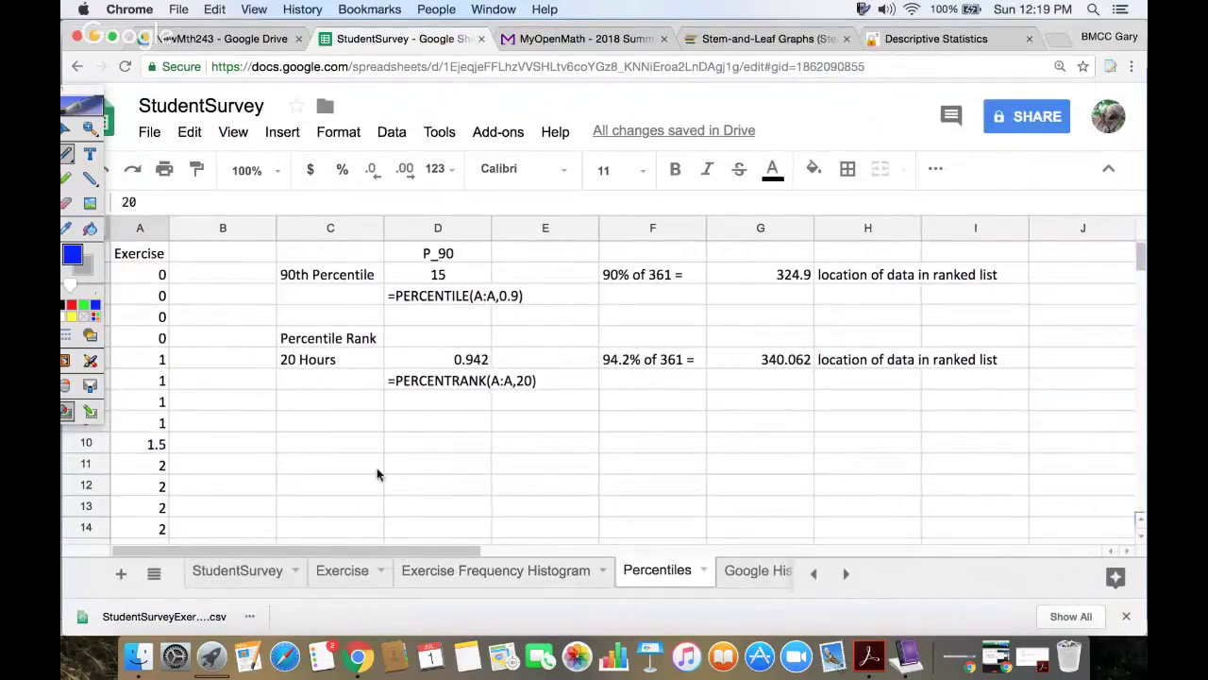
- Clear the 90th percentile result in D2 and re-enter it as =PERCENTILE(A:A,0.9)
{"action": "left_click", "coordinate": [435, 276]}
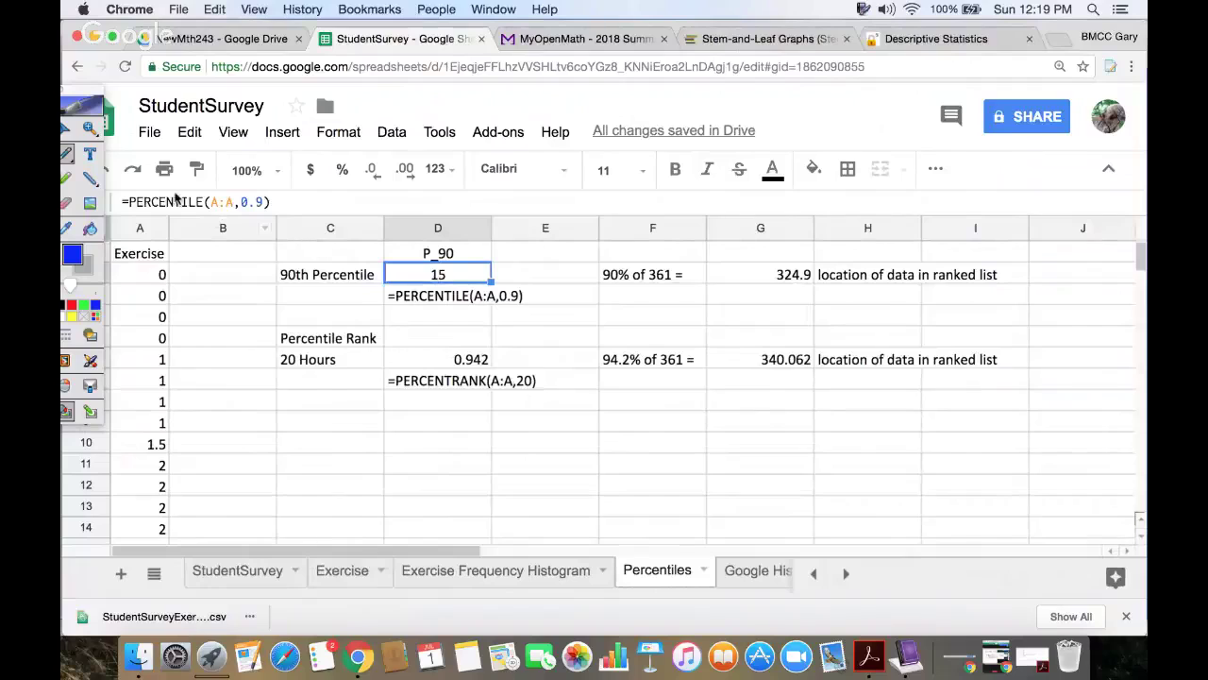
{"action": "key", "text": "BackSpace"}
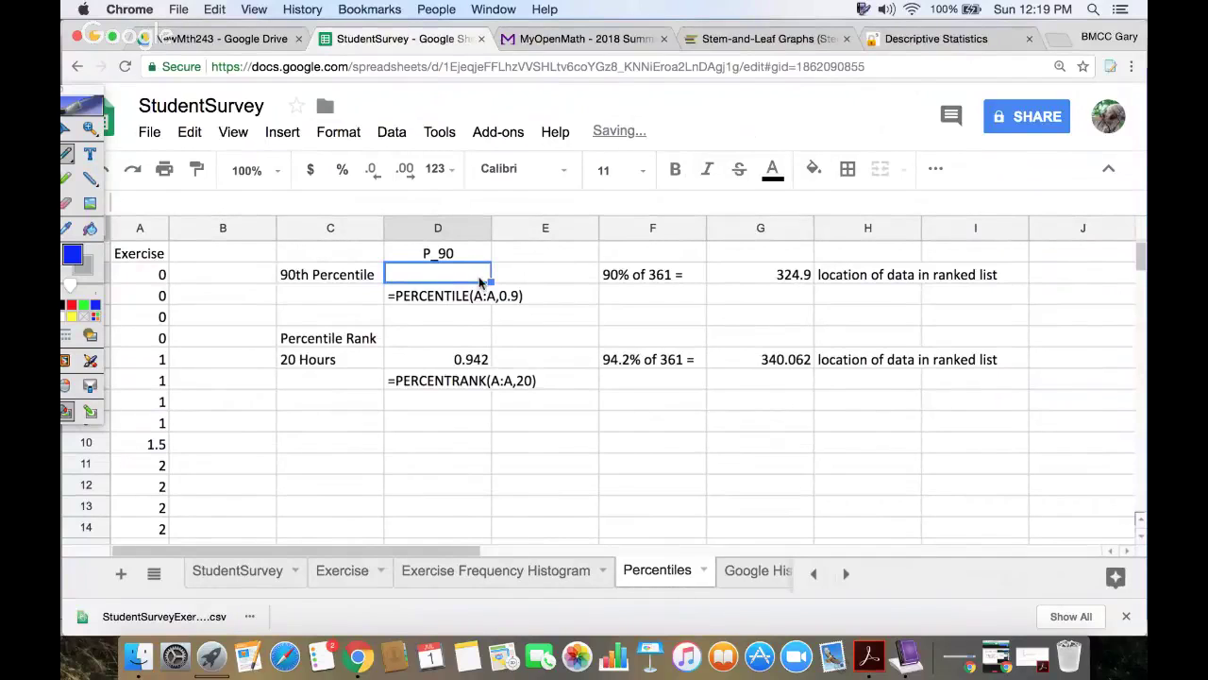
{"action": "type", "text": "="}
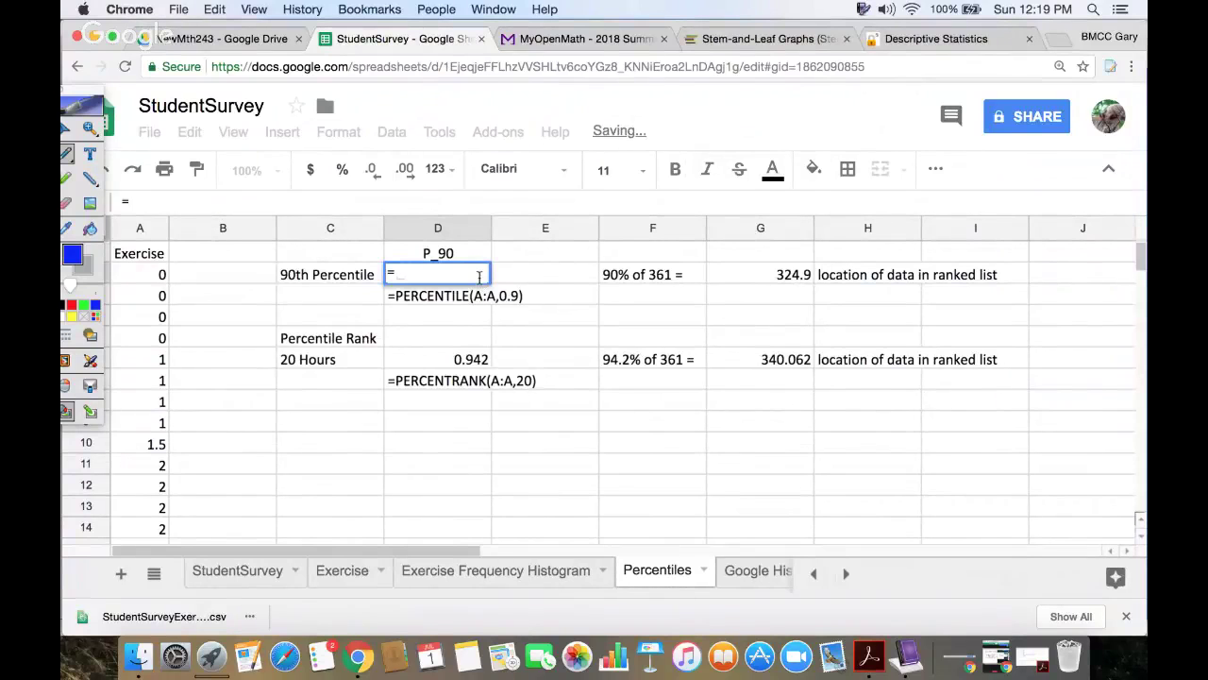
{"action": "type", "text": "percent"}
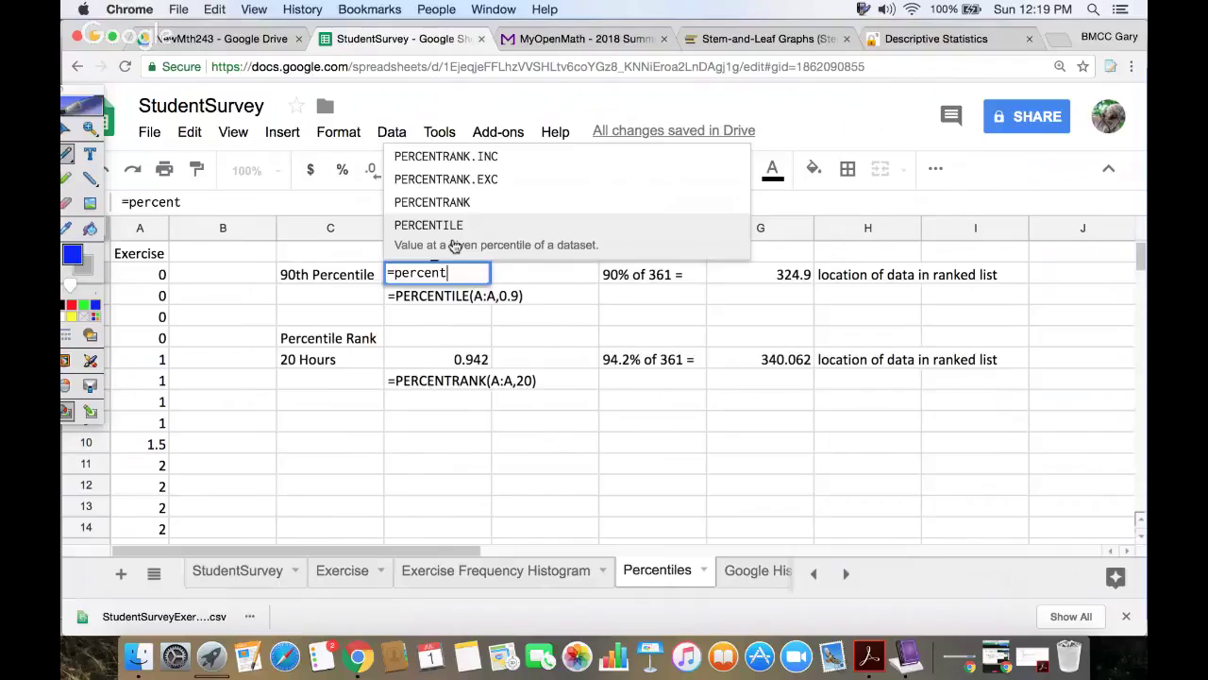
{"action": "left_click", "coordinate": [454, 246]}
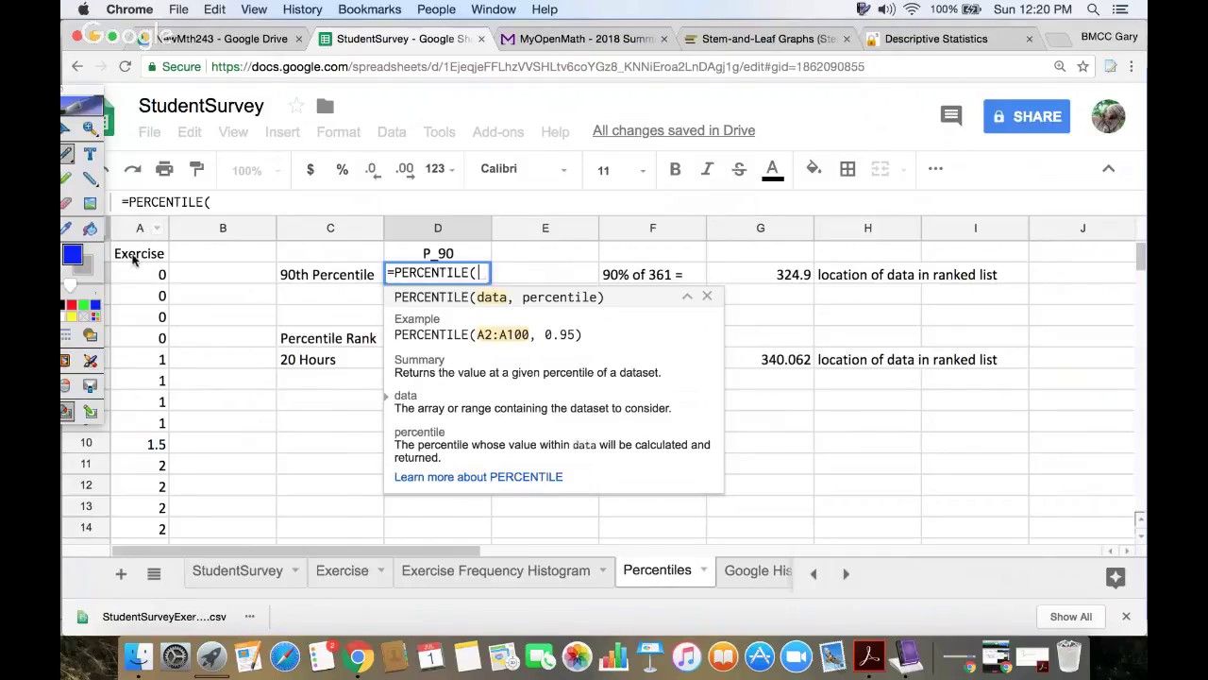
{"action": "left_click_drag", "start_coordinate": [137, 257], "coordinate": [151, 485]}
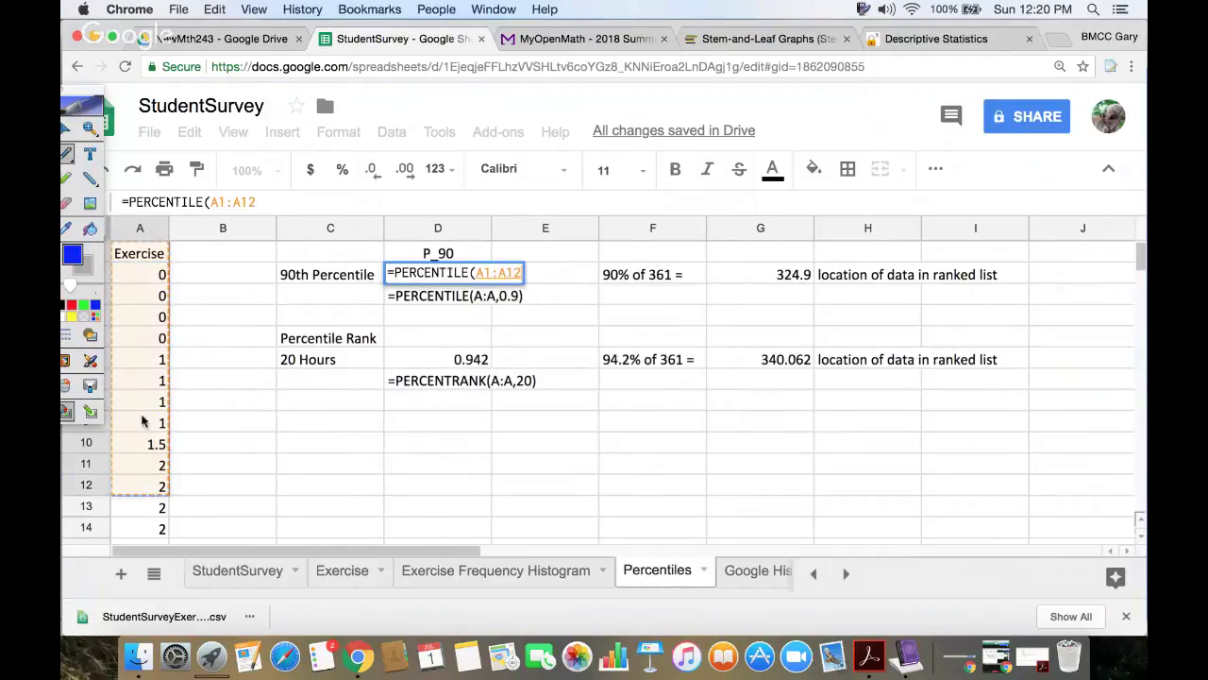
{"action": "left_click", "coordinate": [138, 232]}
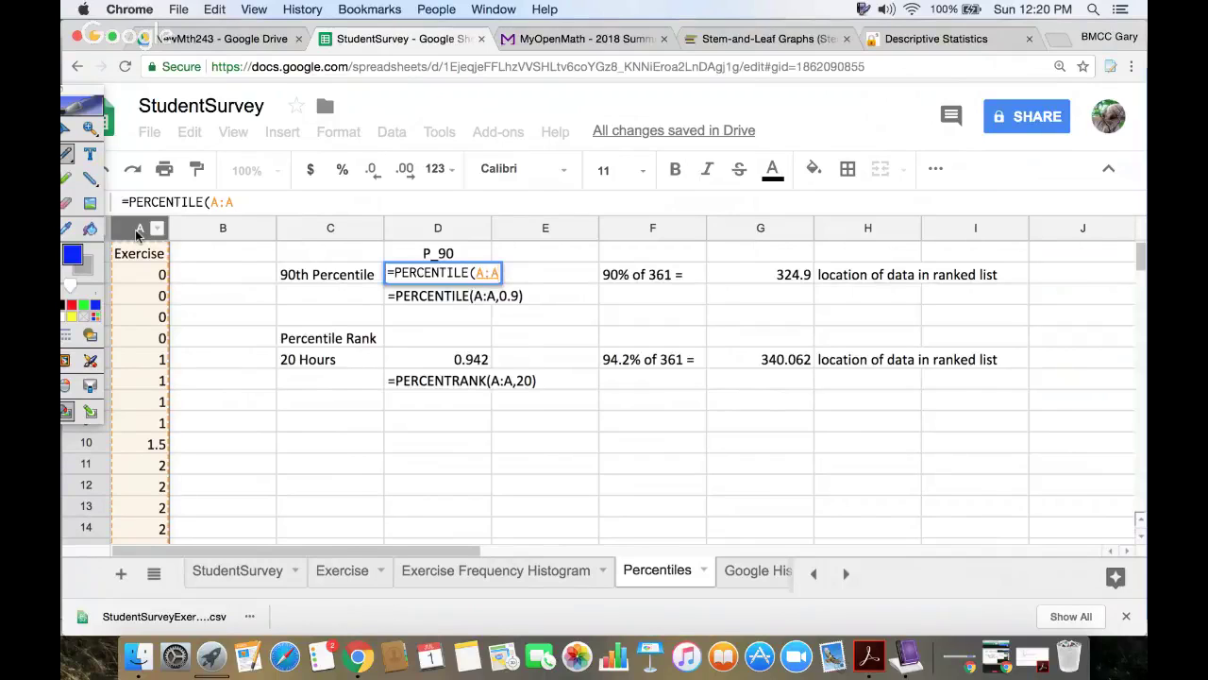
{"action": "type", "text": ","}
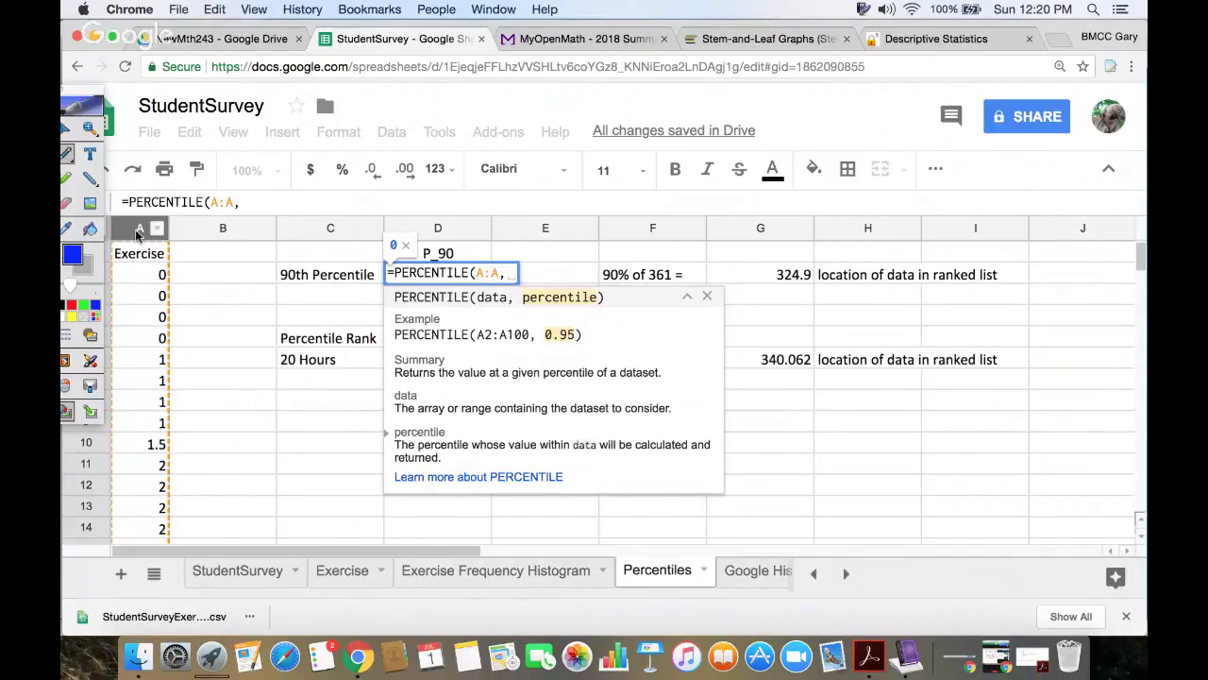
{"action": "type", "text": "0.9"}
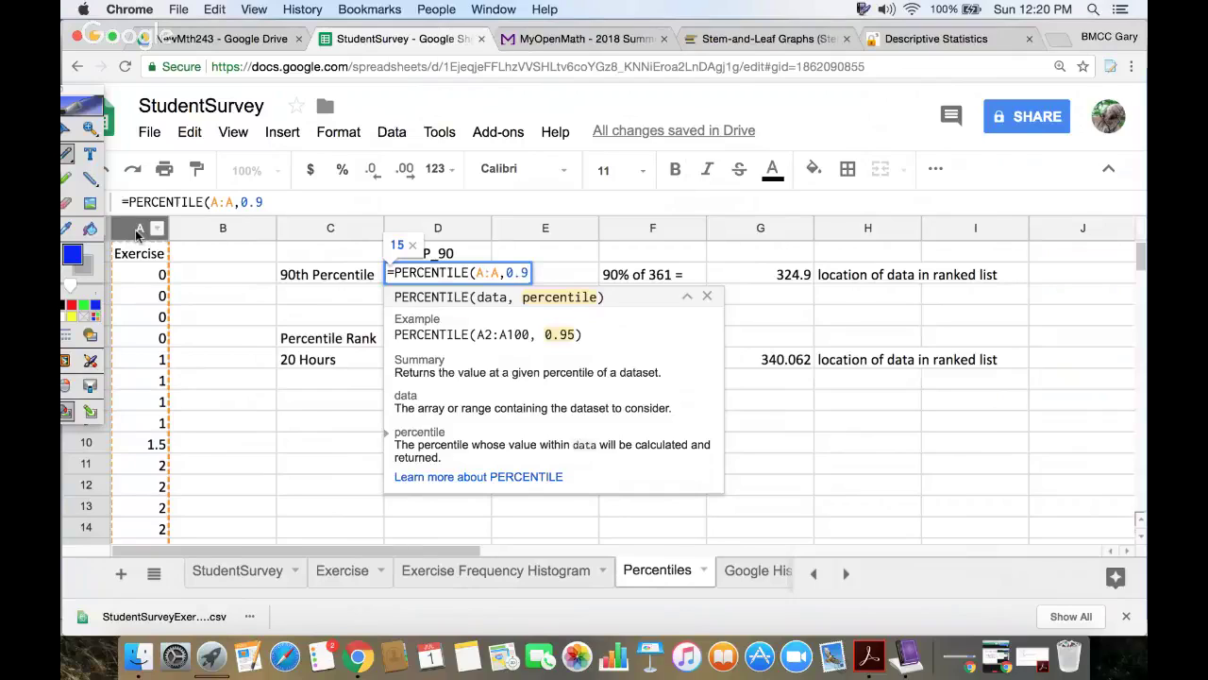
{"action": "type", "text": ")"}
{"action": "key", "text": "Return"}
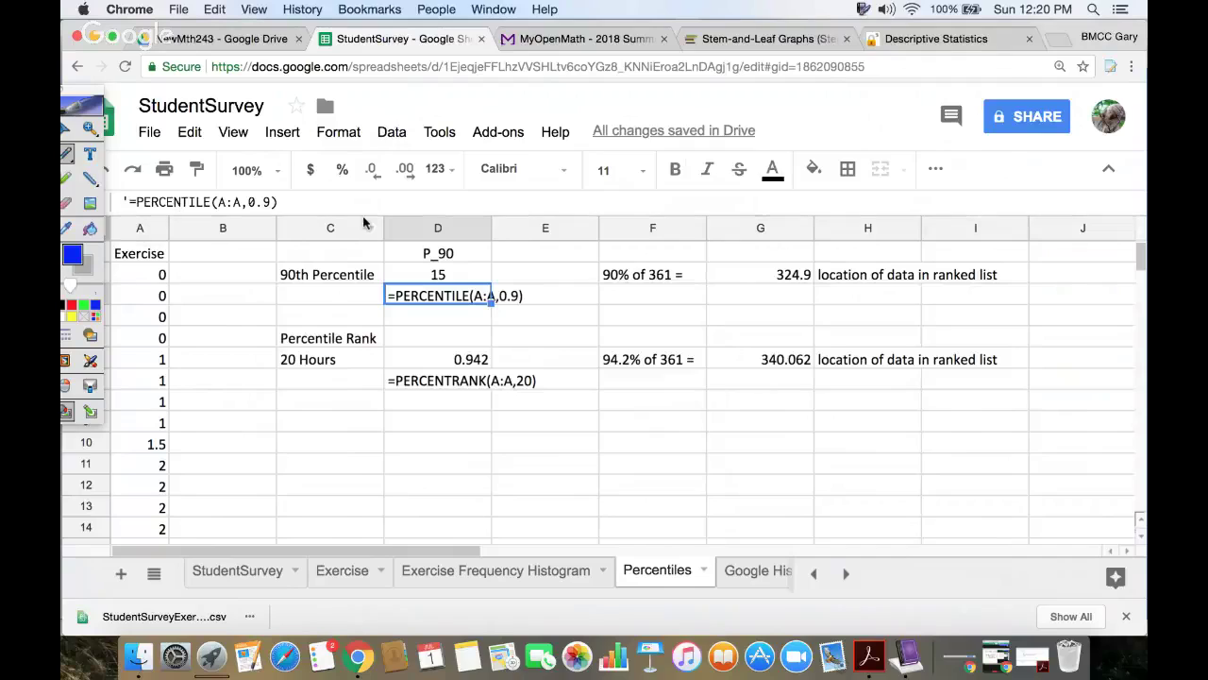
- Check the formula behind the 90th percentile result in D2 against the written-out formula below it
{"action": "left_click", "coordinate": [427, 317]}
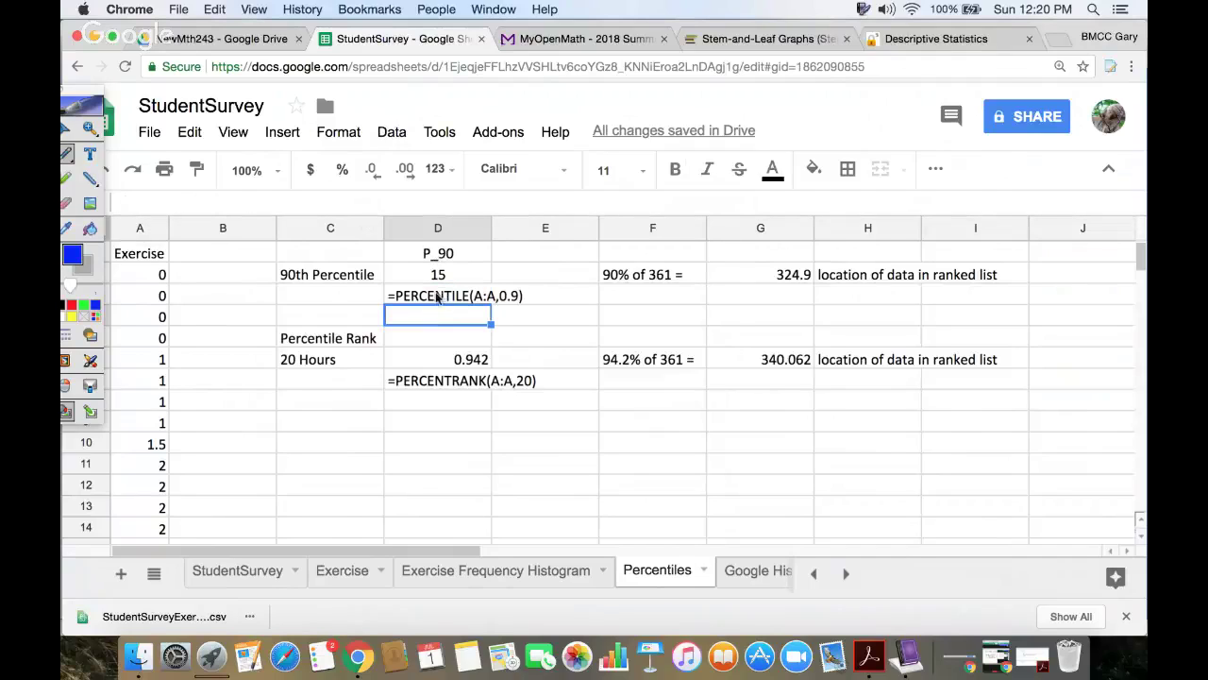
{"action": "left_click", "coordinate": [448, 274]}
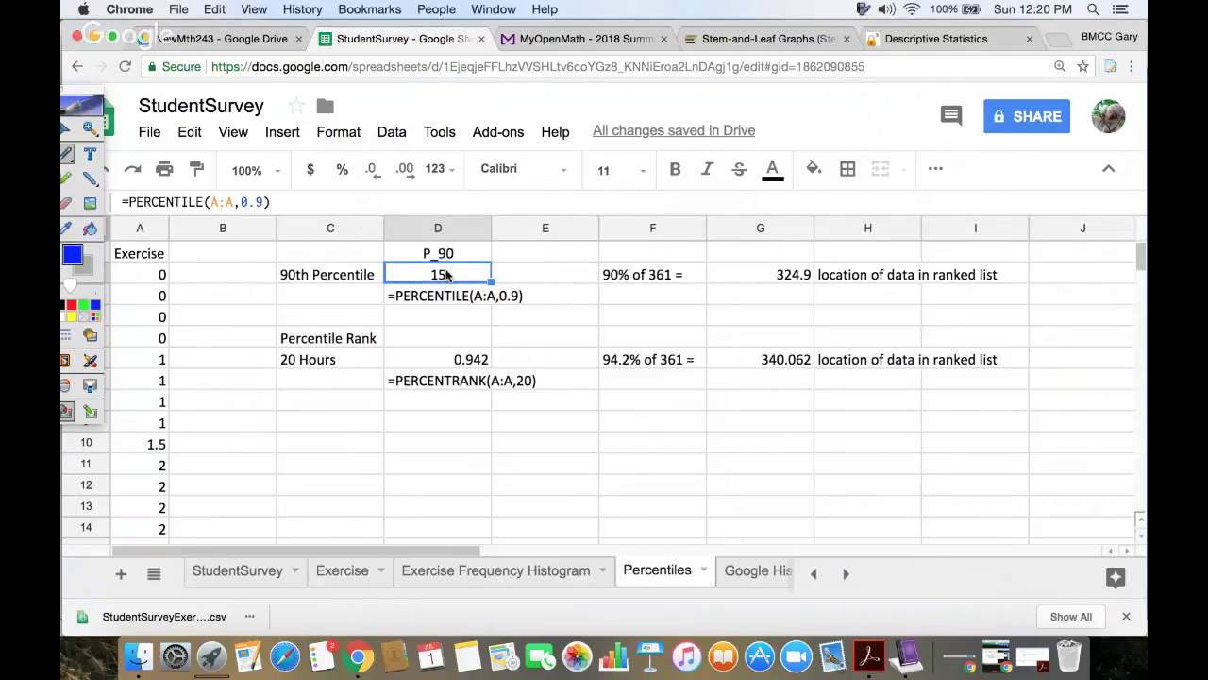
{"action": "left_click", "coordinate": [442, 303]}
{"action": "left_click", "coordinate": [452, 321]}
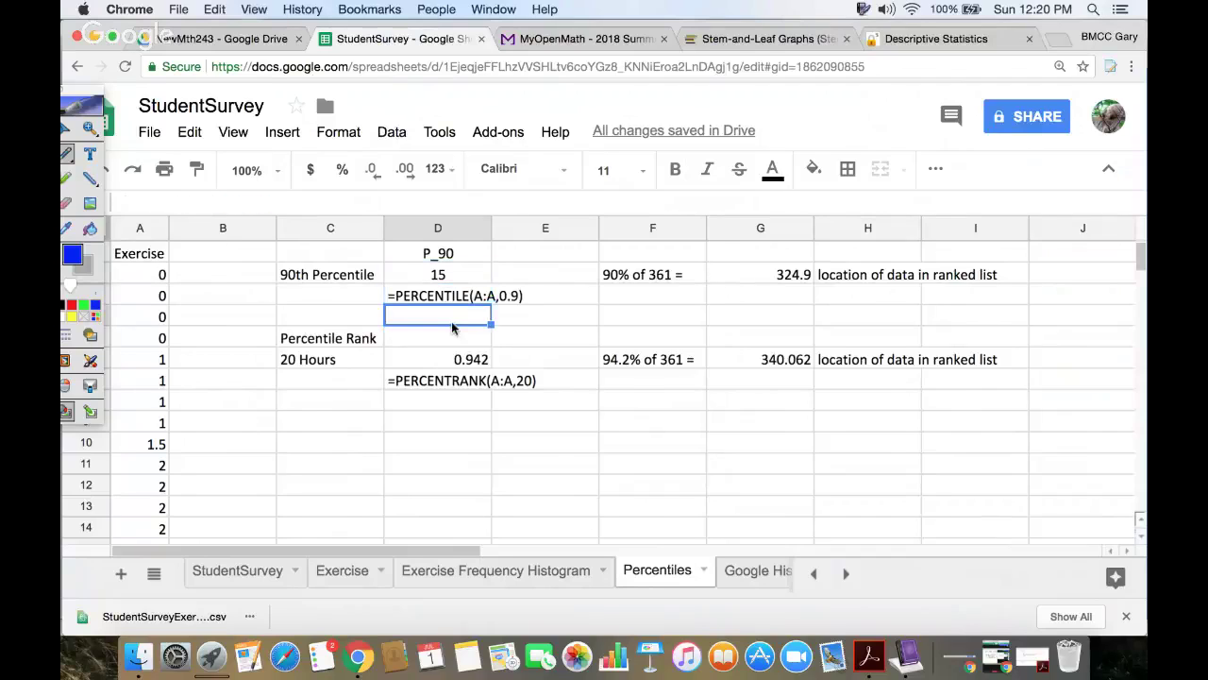
- Clear the percentile rank for 20 Hours in D6 and re-enter it as =PERCENTRANK(A:A,20)
{"action": "left_click", "coordinate": [317, 366]}
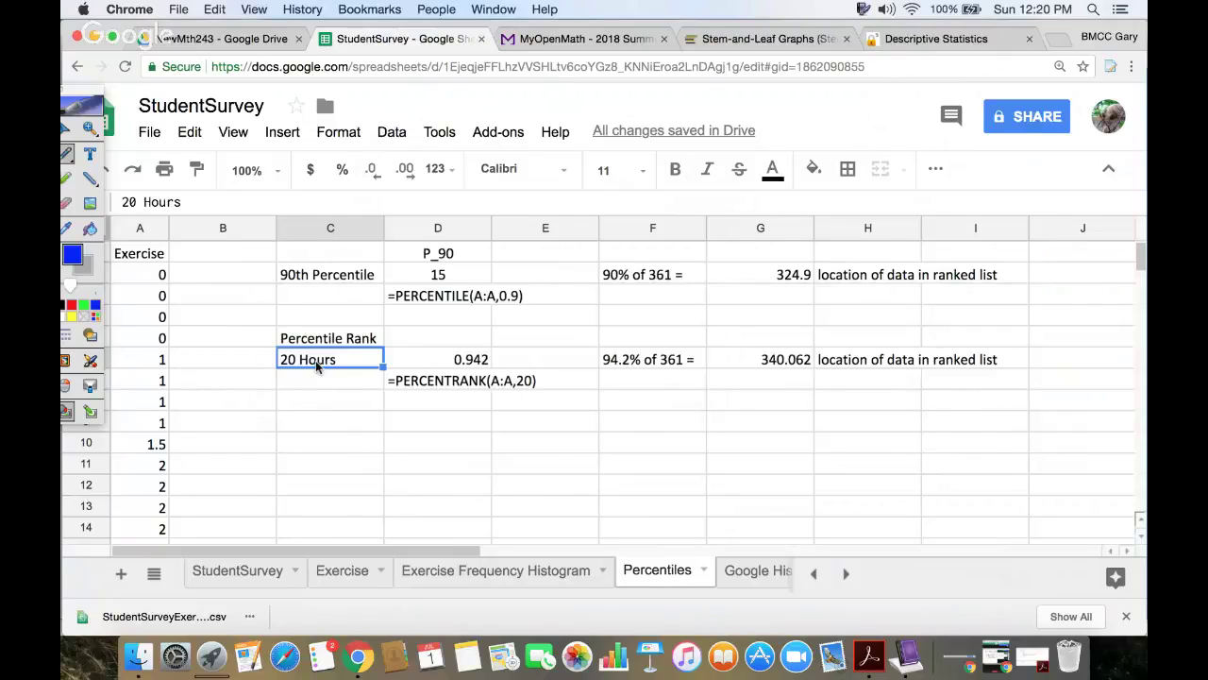
{"action": "left_click", "coordinate": [434, 362]}
{"action": "key", "text": "Delete"}
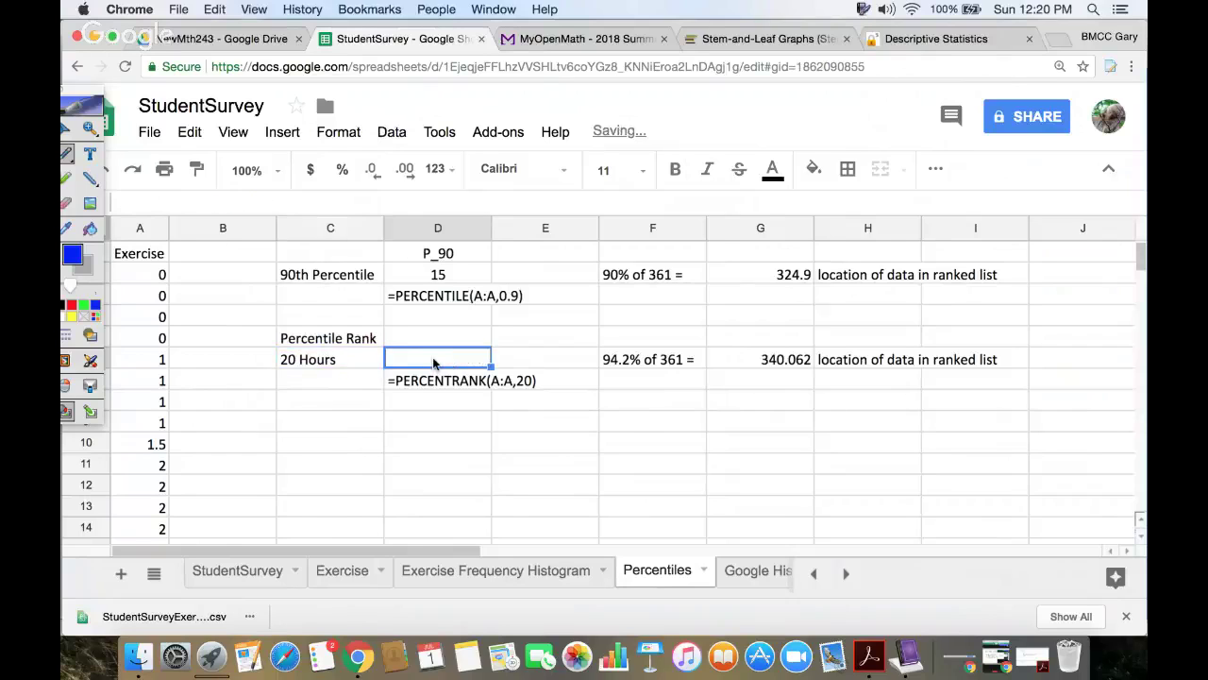
{"action": "type", "text": "=per"}
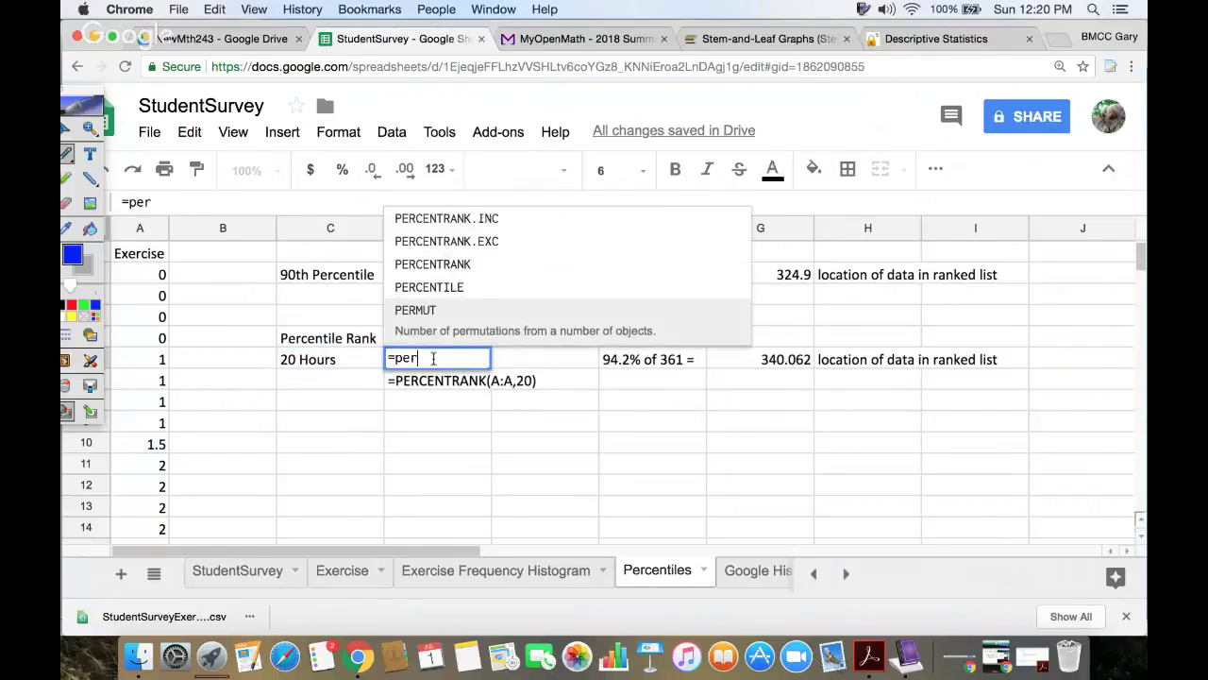
{"action": "type", "text": "cent"}
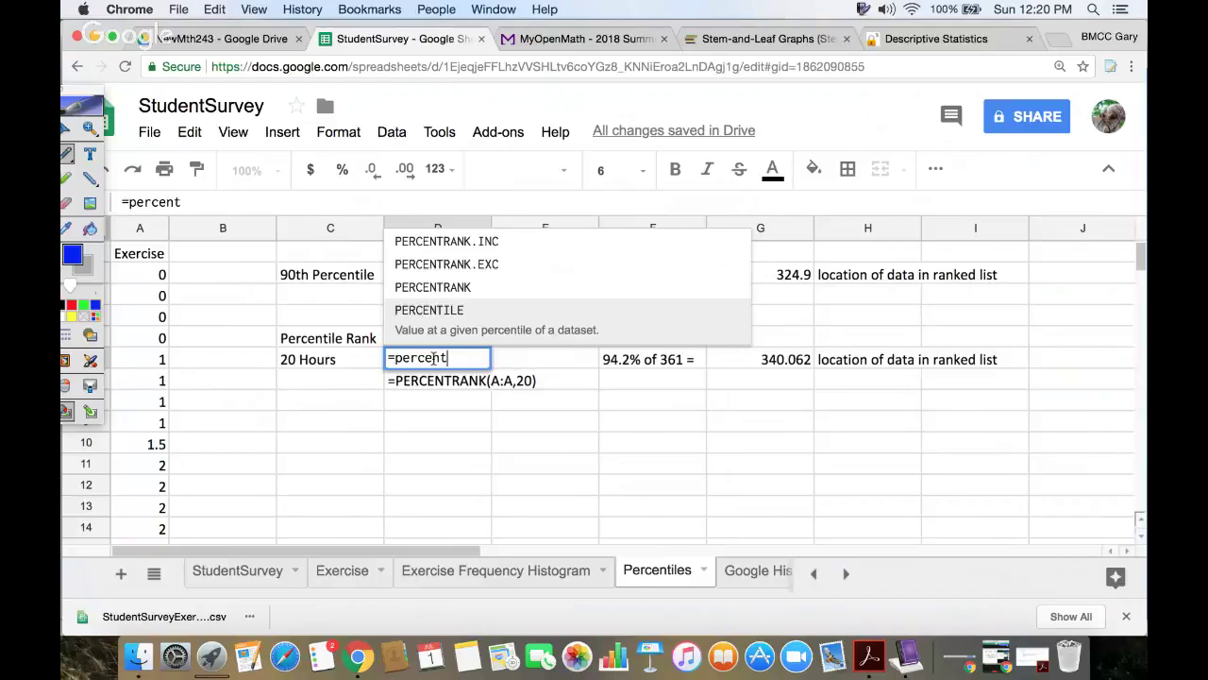
{"action": "key", "text": "Up"}
{"action": "key", "text": "Tab"}
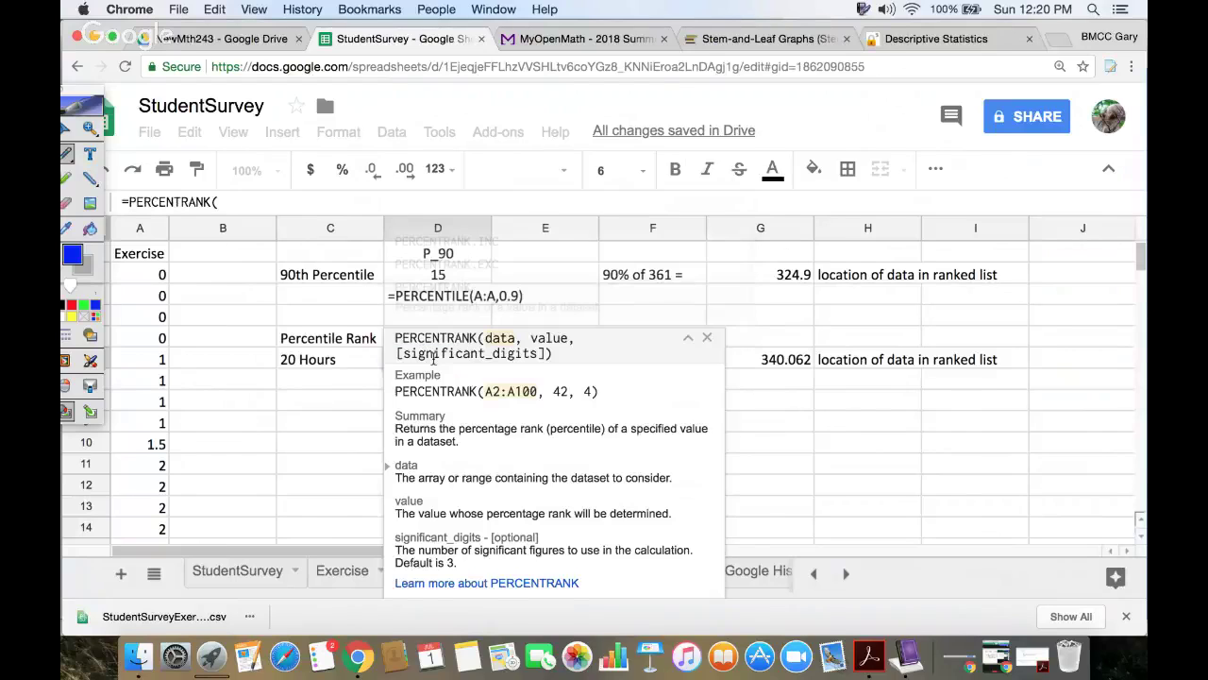
{"action": "left_click", "coordinate": [131, 234]}
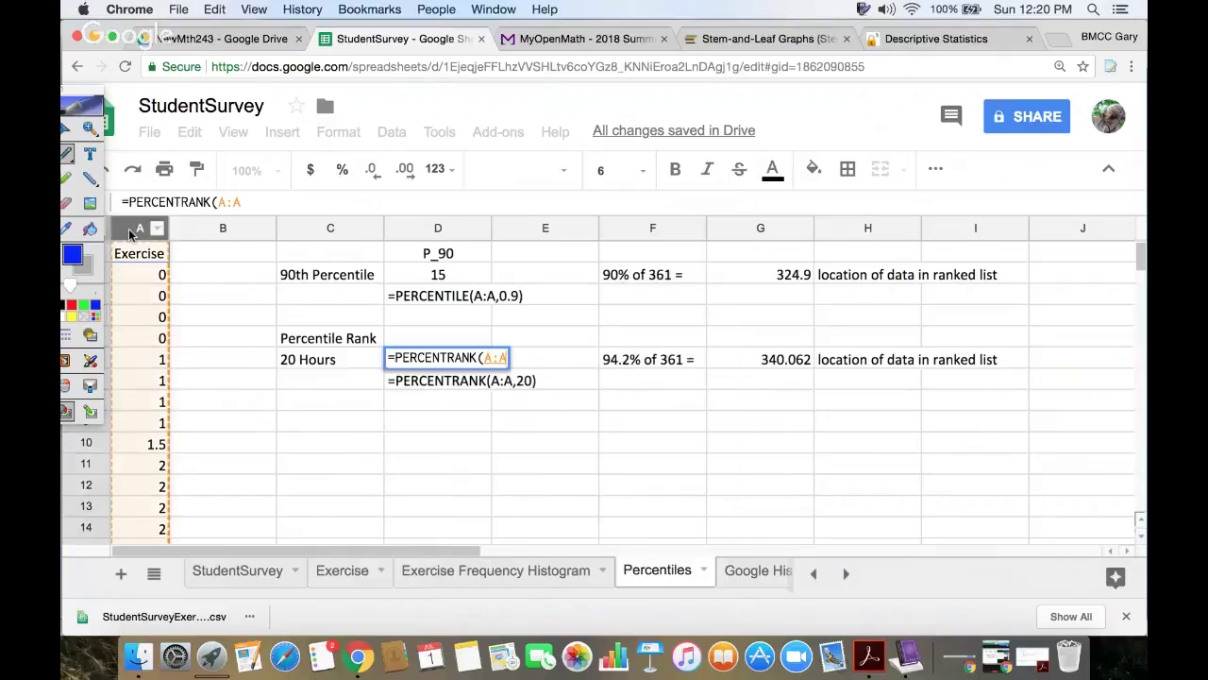
{"action": "type", "text": ","}
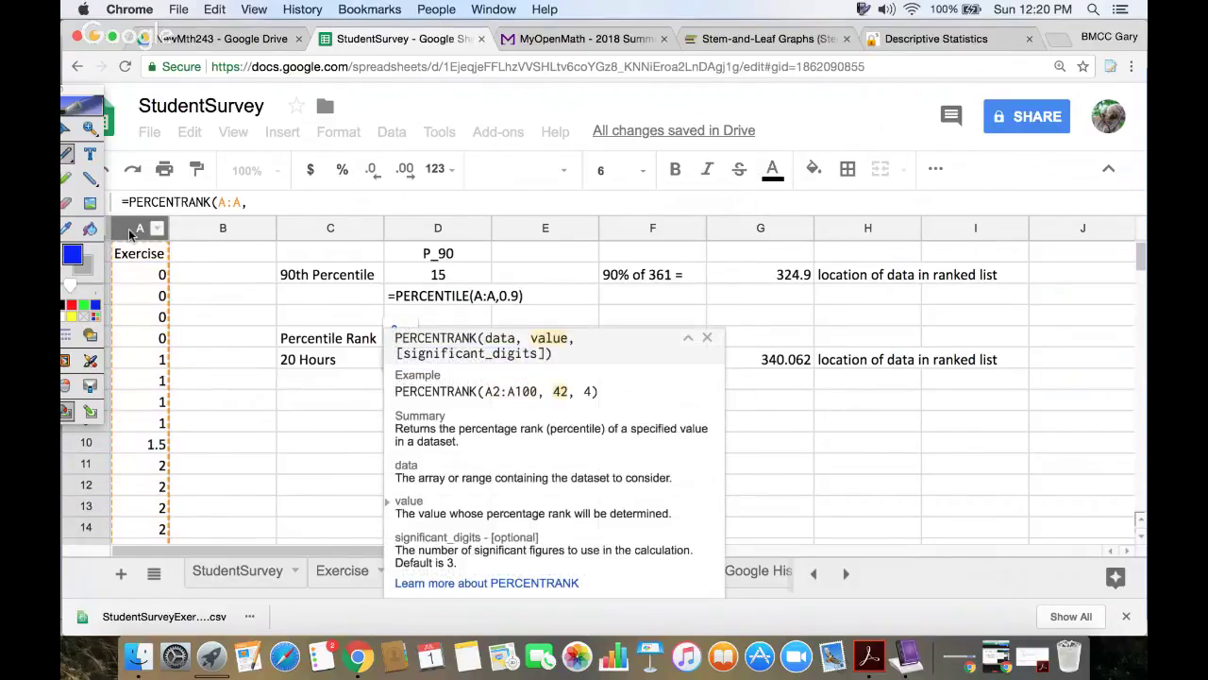
{"action": "type", "text": "20"}
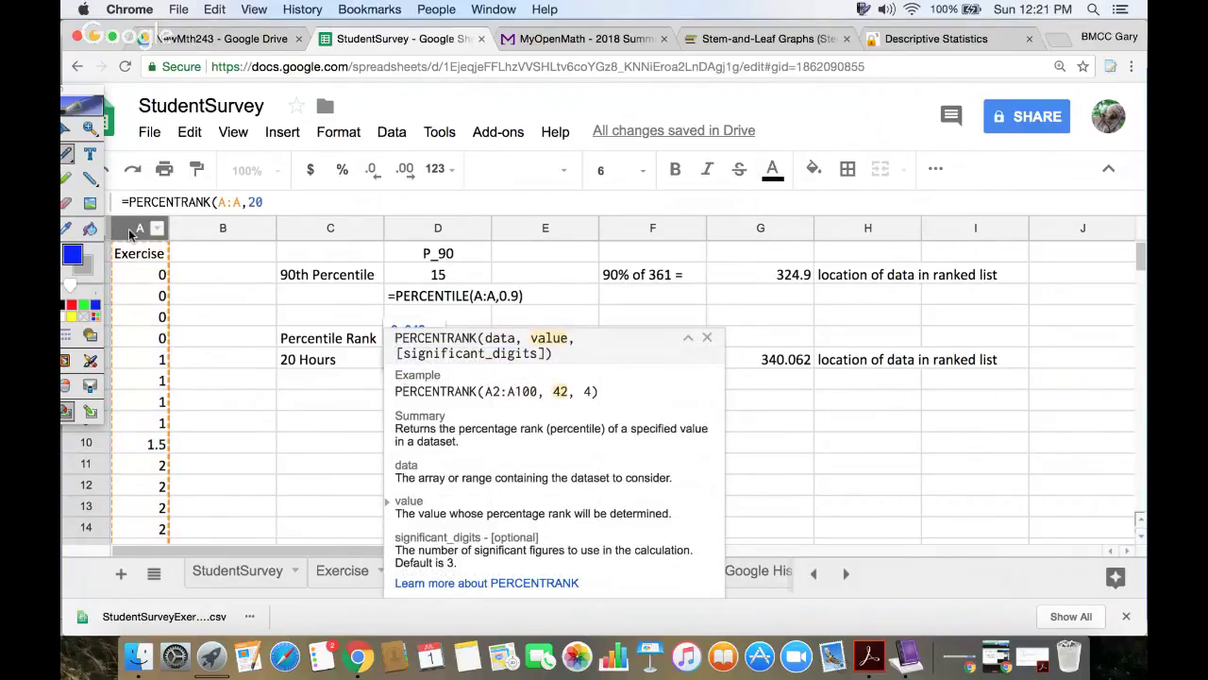
{"action": "type", "text": ")"}
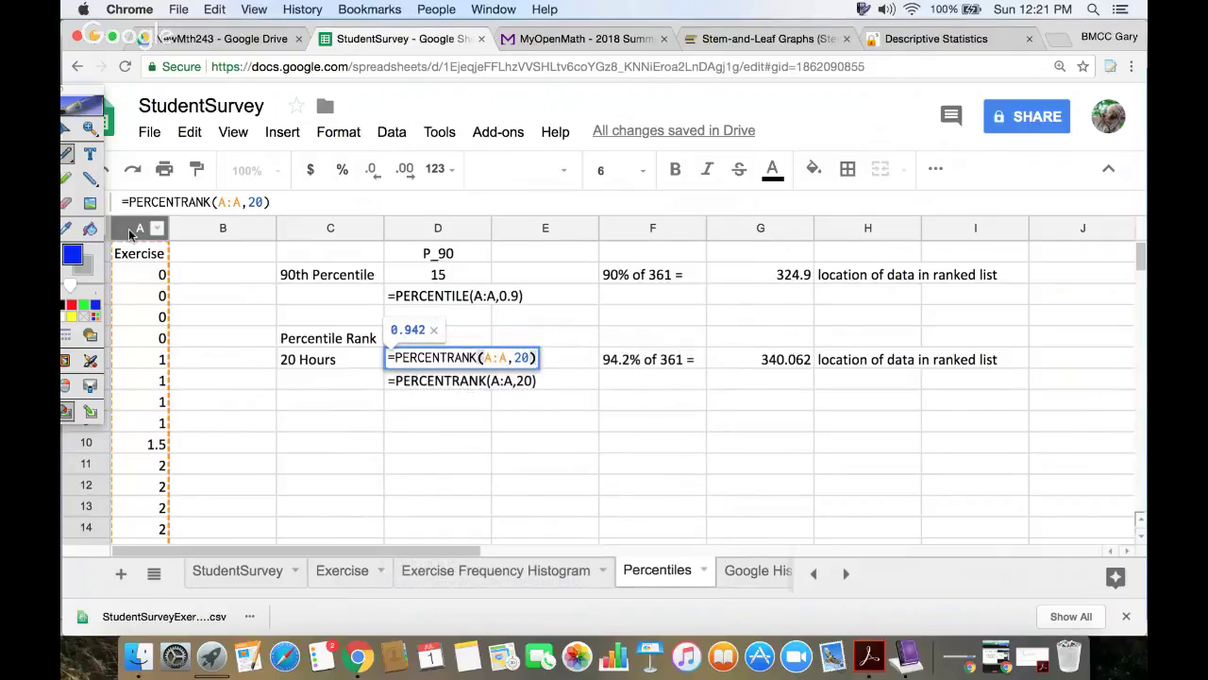
{"action": "key", "text": "Return"}
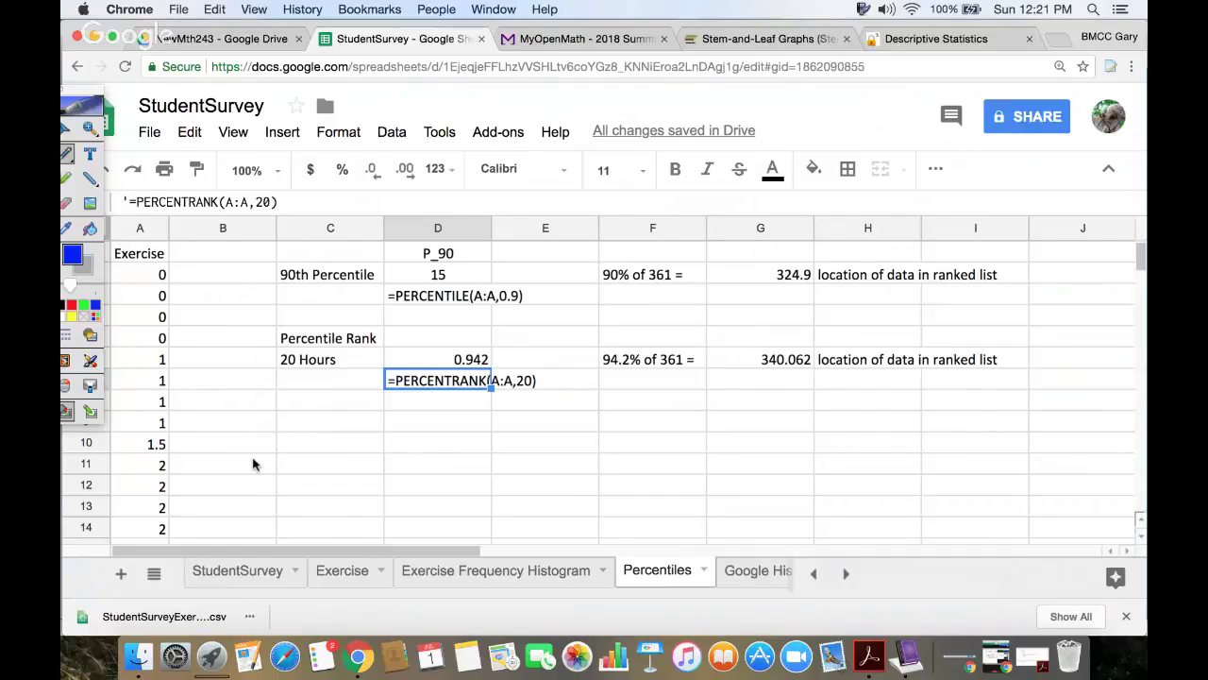
- Locate and select cell A326 in the ranked Exercise data, the position matching 90% of the 361 values
{"action": "scroll", "coordinate": [254, 463], "scroll_direction": "down", "scroll_amount": 4}
{"action": "scroll", "coordinate": [253, 463], "scroll_direction": "up", "scroll_amount": 4}
{"action": "scroll", "coordinate": [253, 464], "scroll_direction": "down", "scroll_amount": 20}
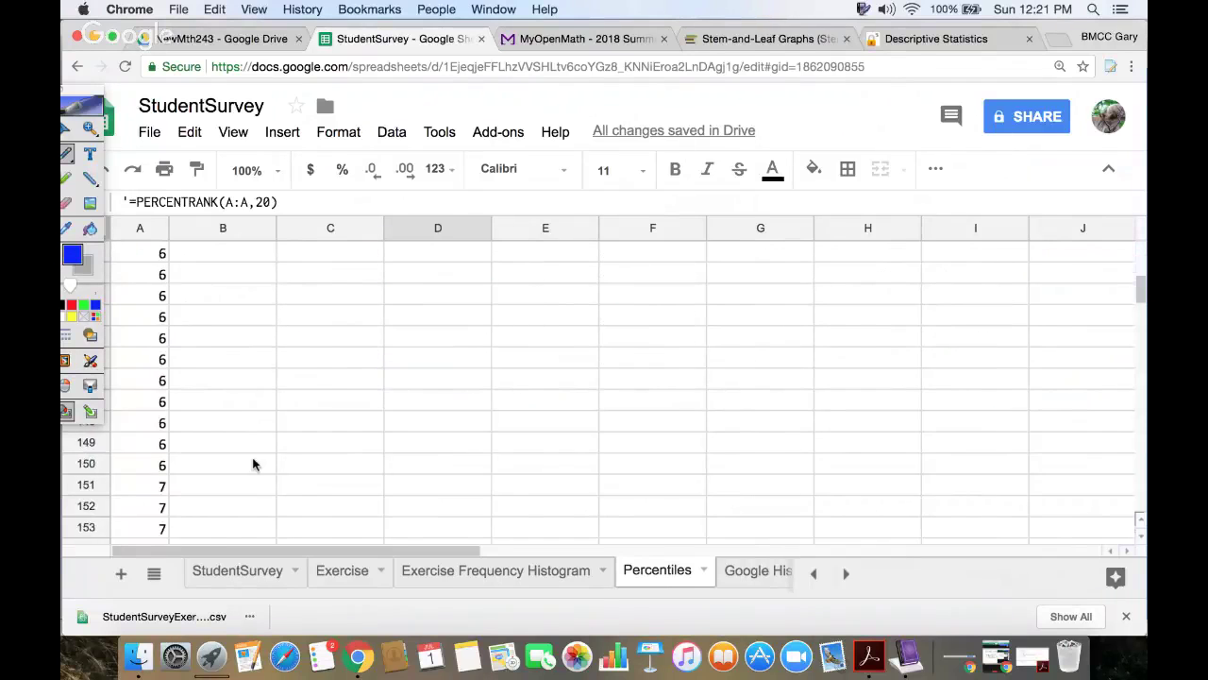
{"action": "scroll", "coordinate": [253, 464], "scroll_direction": "down", "scroll_amount": 20}
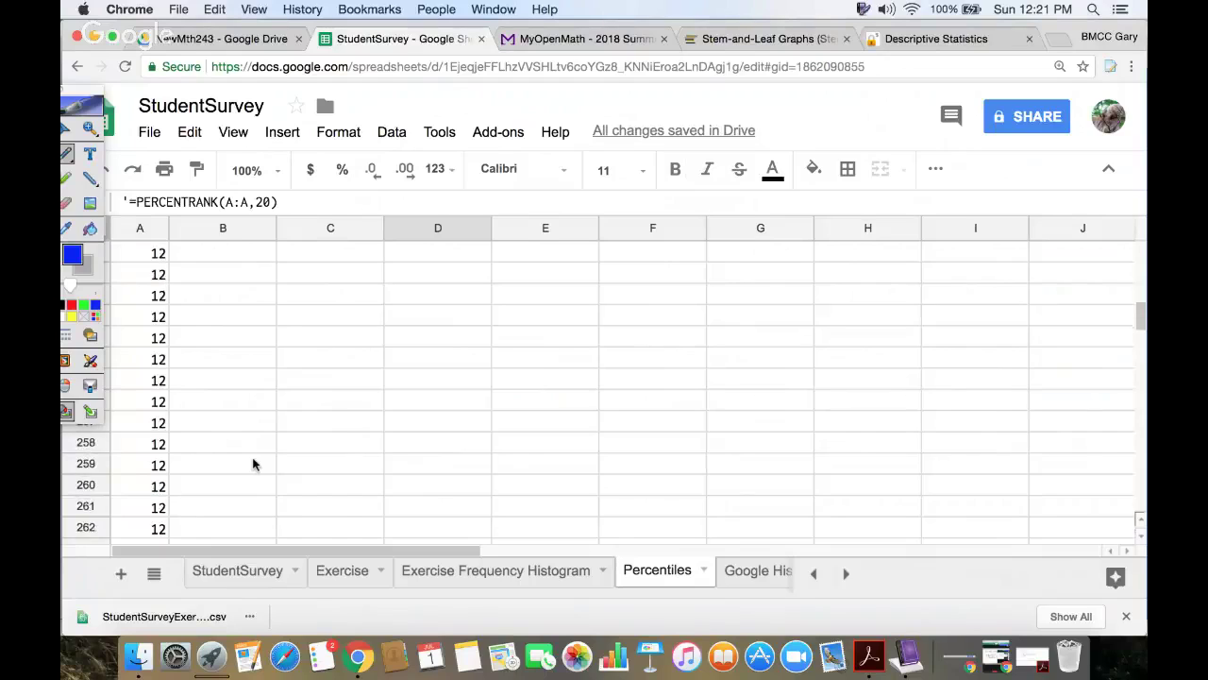
{"action": "scroll", "coordinate": [253, 463], "scroll_direction": "down", "scroll_amount": 19}
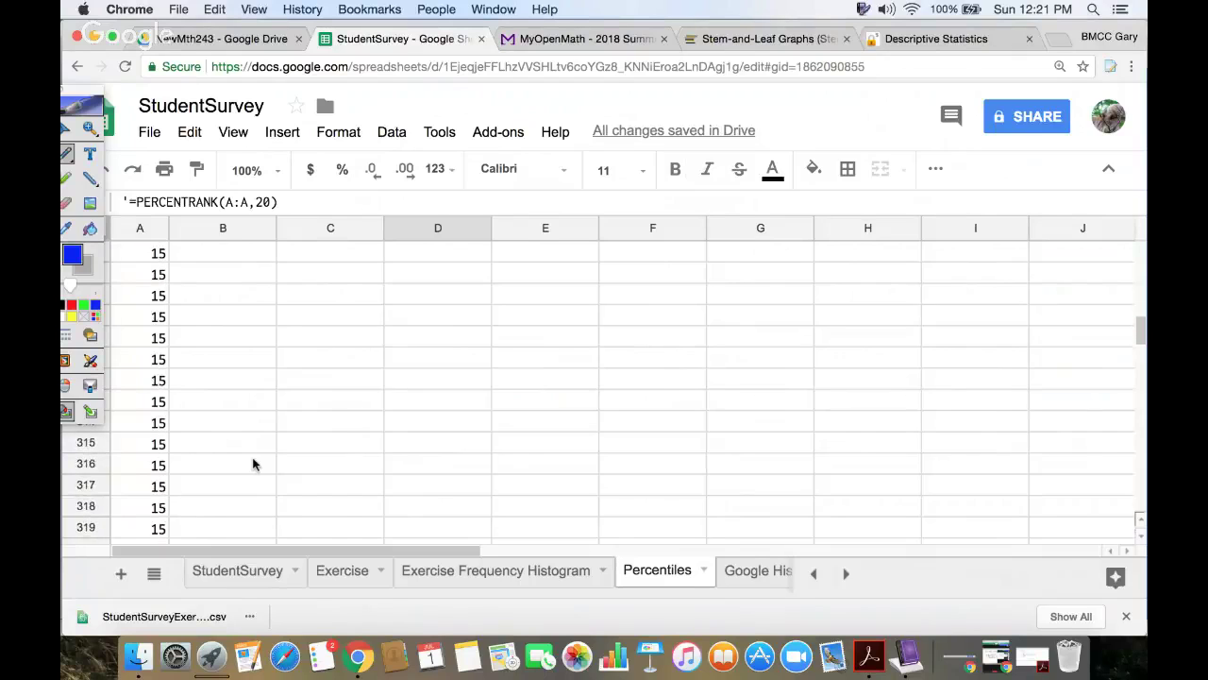
{"action": "scroll", "coordinate": [253, 464], "scroll_direction": "down", "scroll_amount": 3}
{"action": "left_click", "coordinate": [158, 489]}
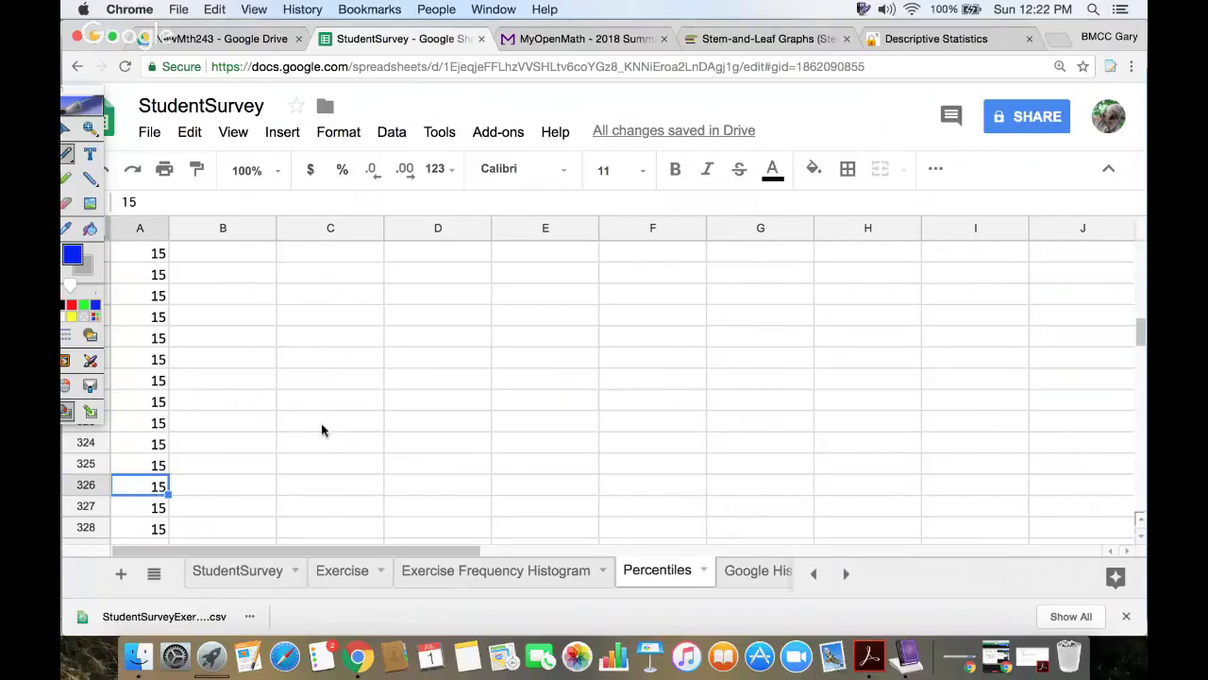
- Examine the ranked Exercise values above and below A326 to see where the run of 15s starts and ends
{"action": "scroll", "coordinate": [321, 427], "scroll_direction": "up", "scroll_amount": 2}
{"action": "scroll", "coordinate": [321, 430], "scroll_direction": "up", "scroll_amount": 5}
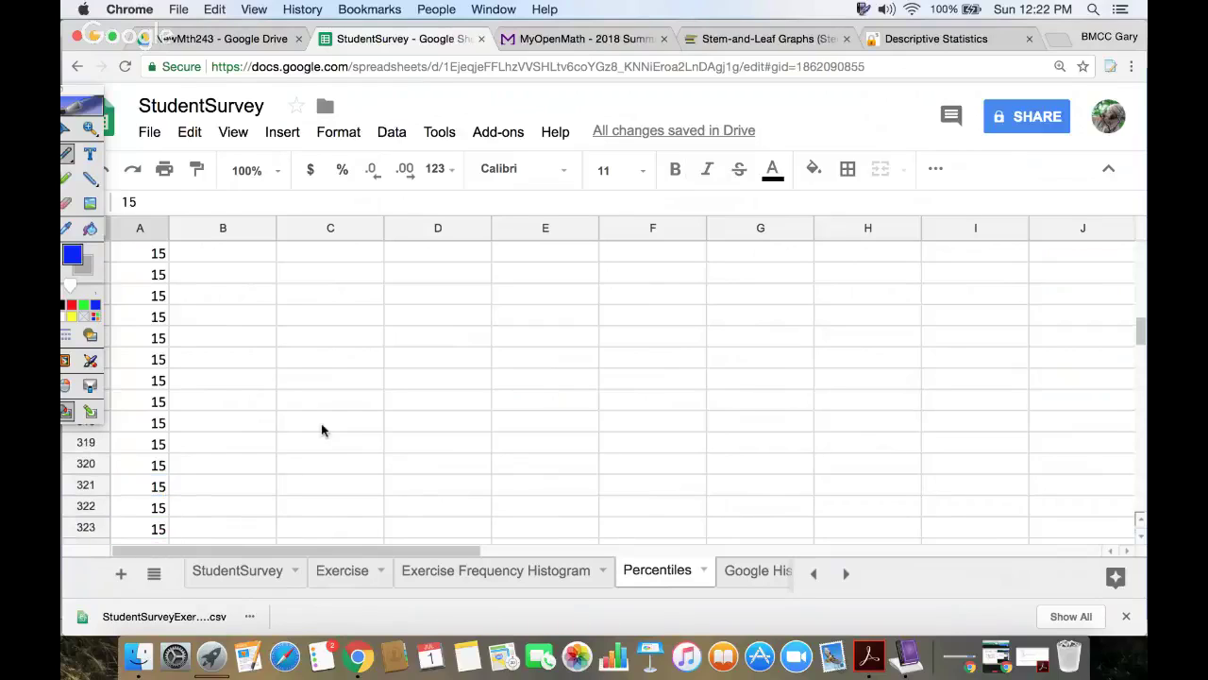
{"action": "scroll", "coordinate": [321, 430], "scroll_direction": "up", "scroll_amount": 6}
{"action": "scroll", "coordinate": [321, 430], "scroll_direction": "down", "scroll_amount": 10}
{"action": "scroll", "coordinate": [321, 431], "scroll_direction": "down", "scroll_amount": 5}
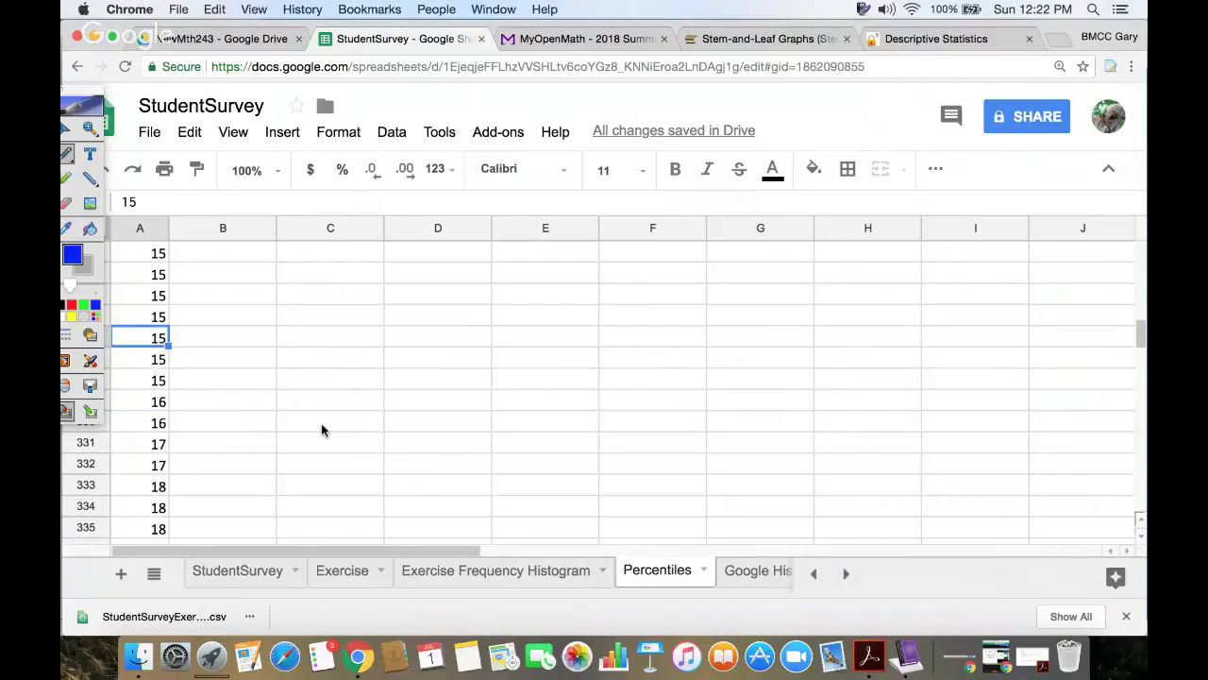
{"action": "scroll", "coordinate": [321, 430], "scroll_direction": "up", "scroll_amount": 10}
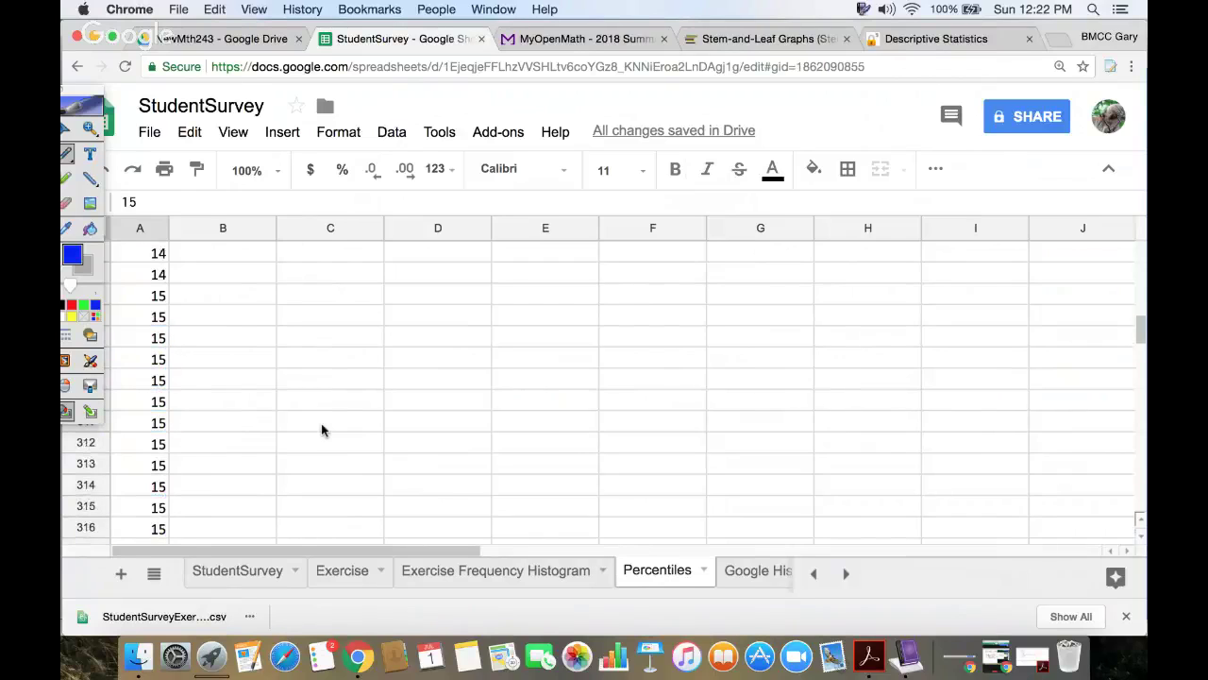
- Return to the start of the Percentiles sheet and select F6, the "94.2% of 361" label for the 20 Hours percentile rank
{"action": "scroll", "coordinate": [321, 430], "scroll_direction": "up", "scroll_amount": 20}
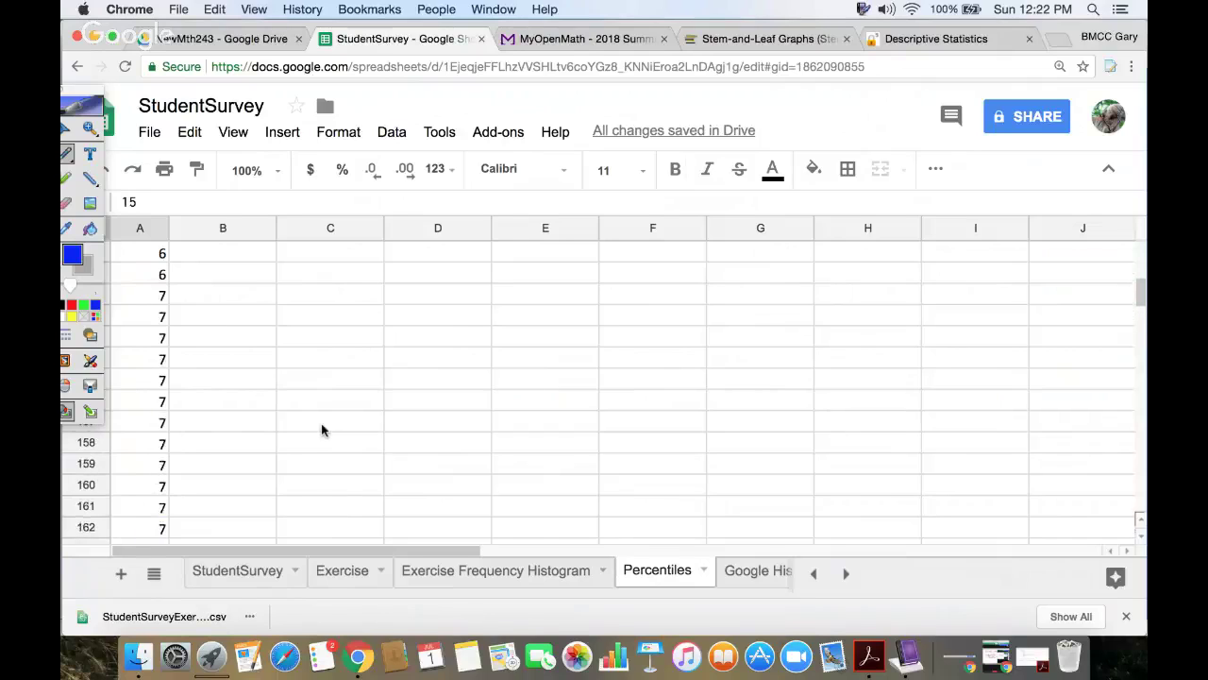
{"action": "scroll", "coordinate": [321, 431], "scroll_direction": "up", "scroll_amount": 20}
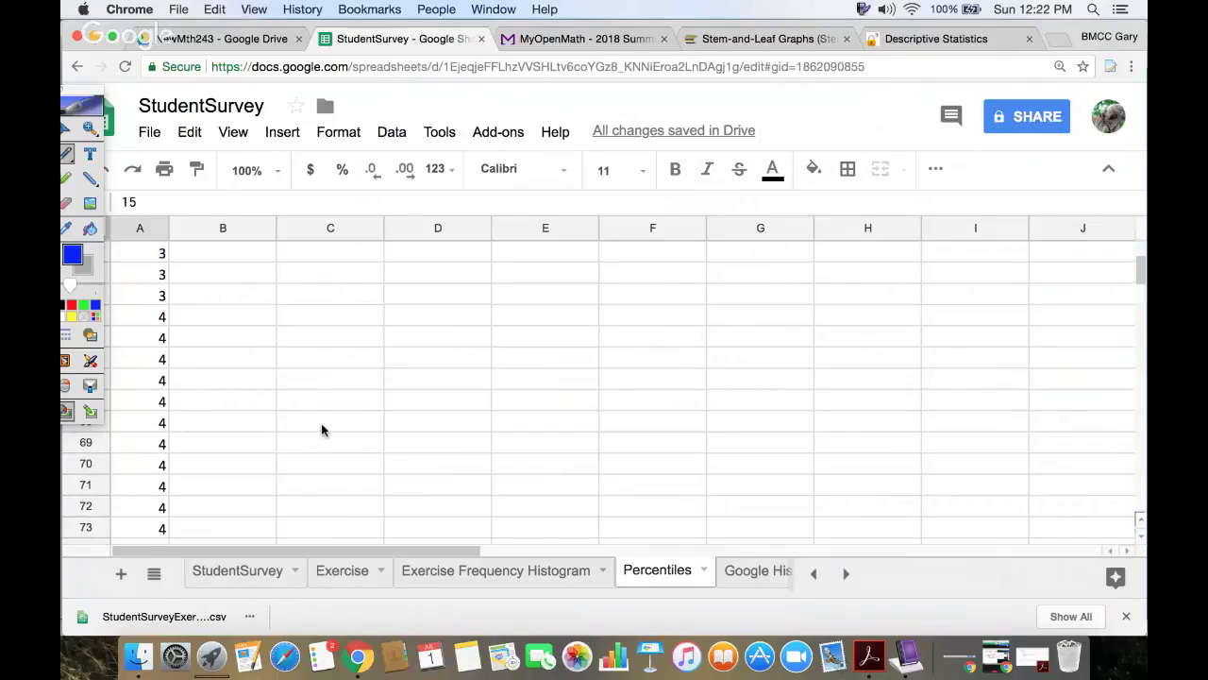
{"action": "scroll", "coordinate": [321, 431], "scroll_direction": "up", "scroll_amount": 20}
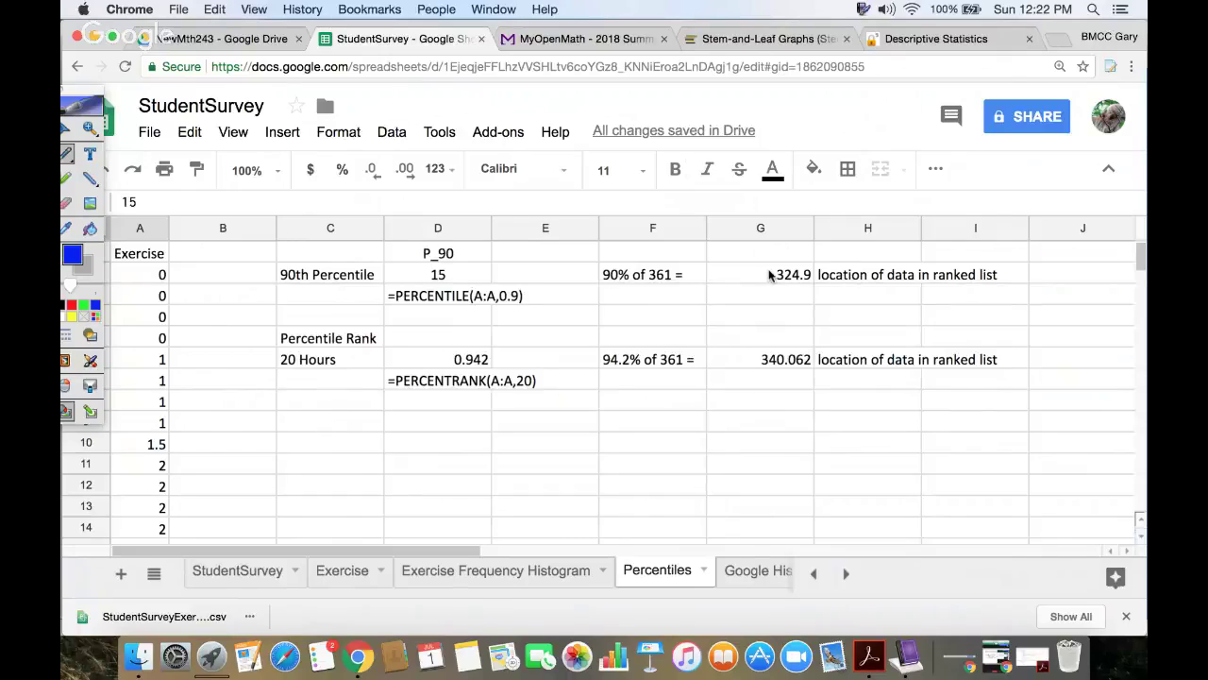
{"action": "left_click", "coordinate": [669, 360]}
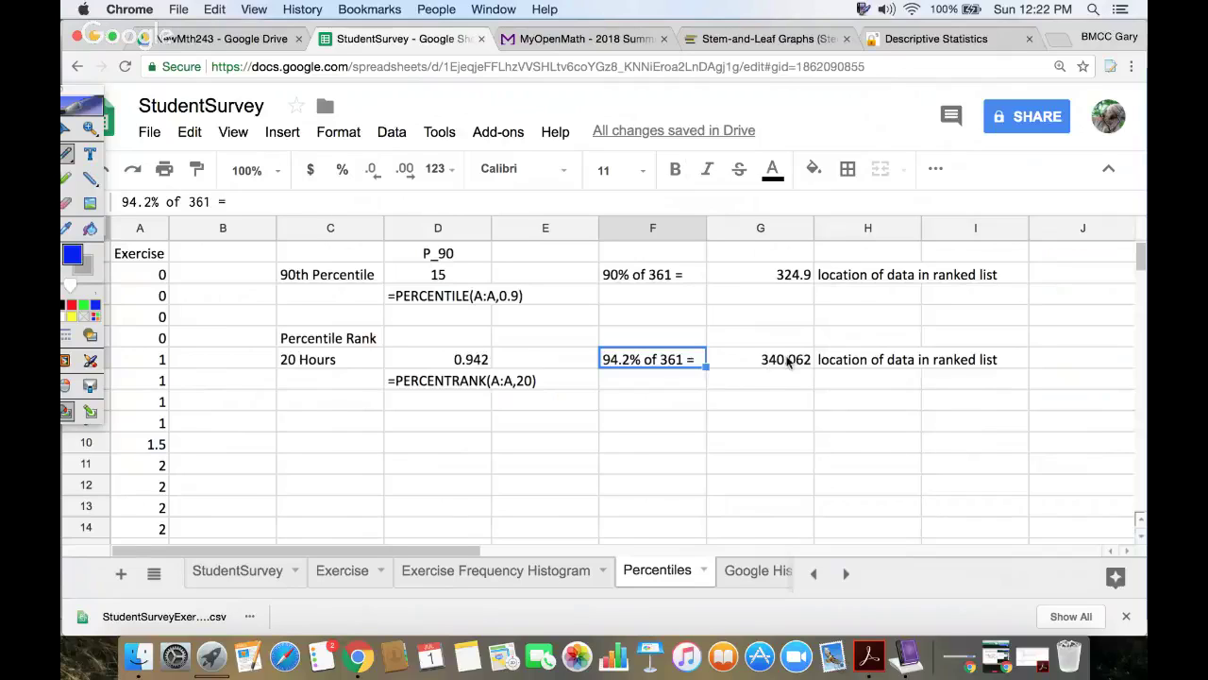
- Locate and select cell A341 in the ranked Exercise data, where the run of 20s begins, to check the 94.2% position
{"action": "scroll", "coordinate": [508, 408], "scroll_direction": "down", "scroll_amount": 20}
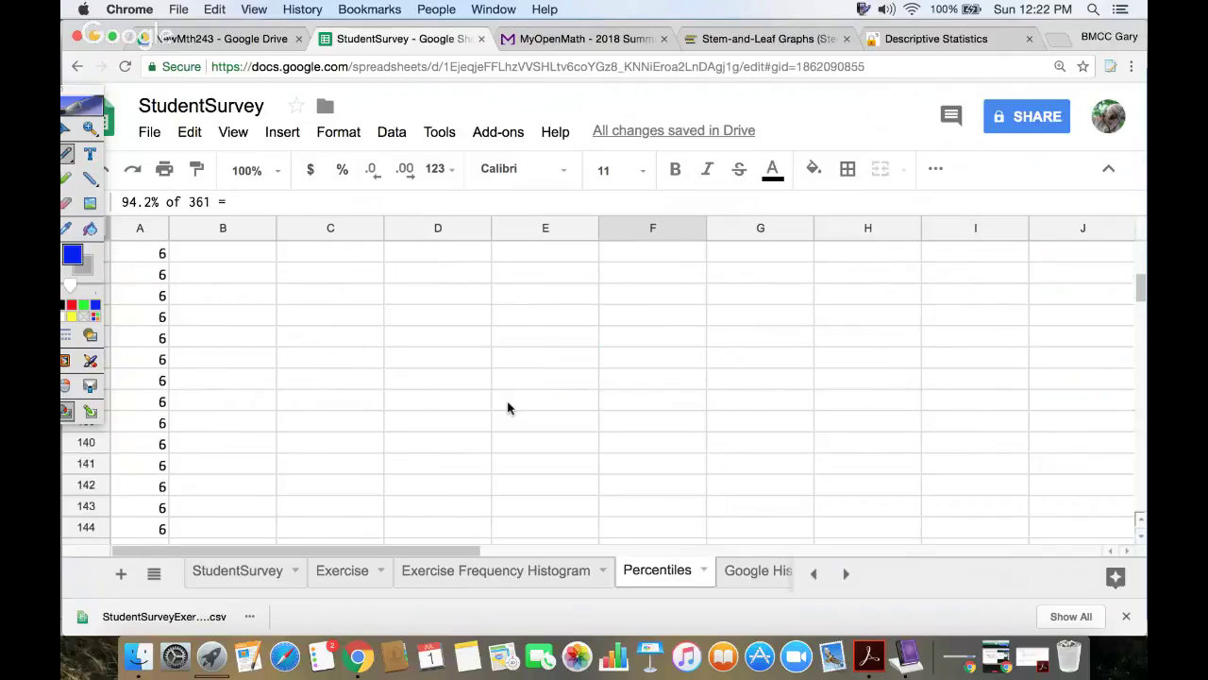
{"action": "scroll", "coordinate": [508, 408], "scroll_direction": "down", "scroll_amount": 20}
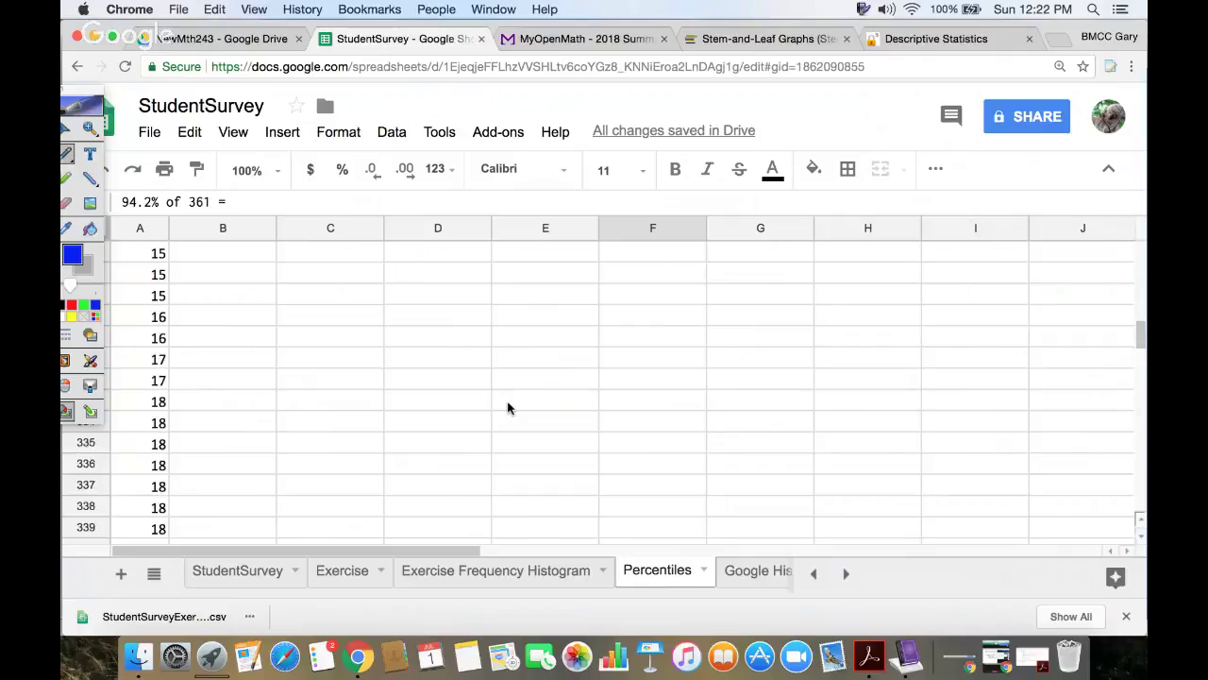
{"action": "scroll", "coordinate": [508, 408], "scroll_direction": "down", "scroll_amount": 3}
{"action": "scroll", "coordinate": [508, 408], "scroll_direction": "up", "scroll_amount": 3}
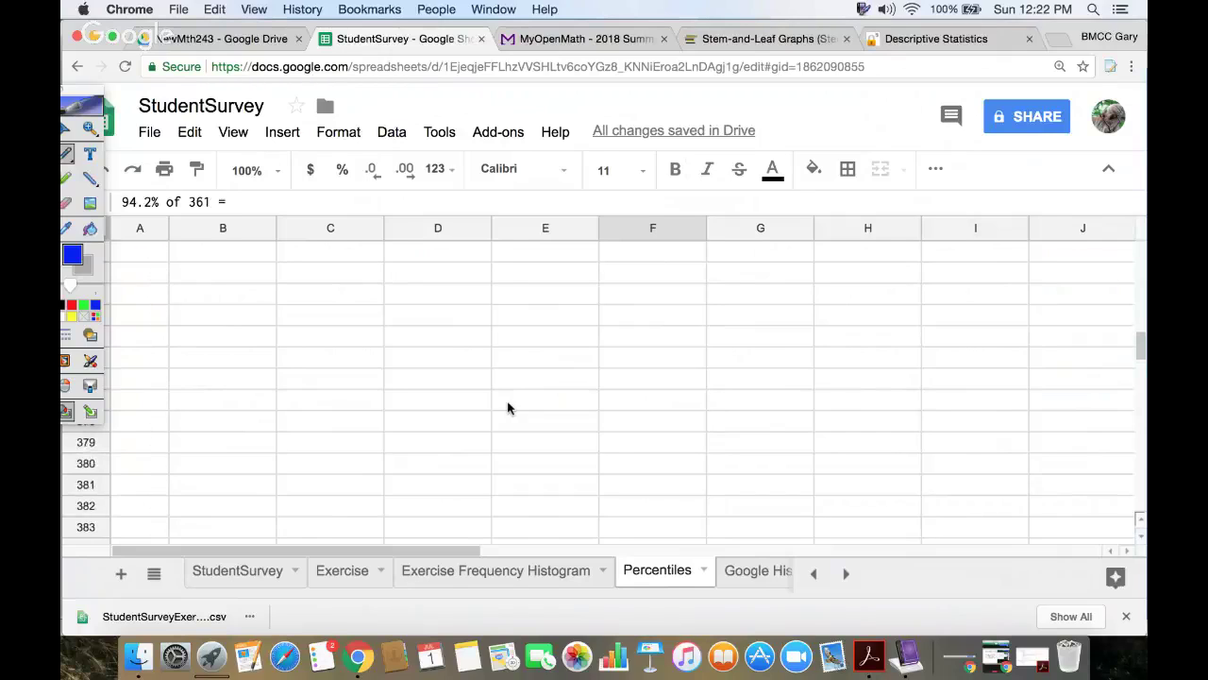
{"action": "scroll", "coordinate": [507, 408], "scroll_direction": "up", "scroll_amount": 5}
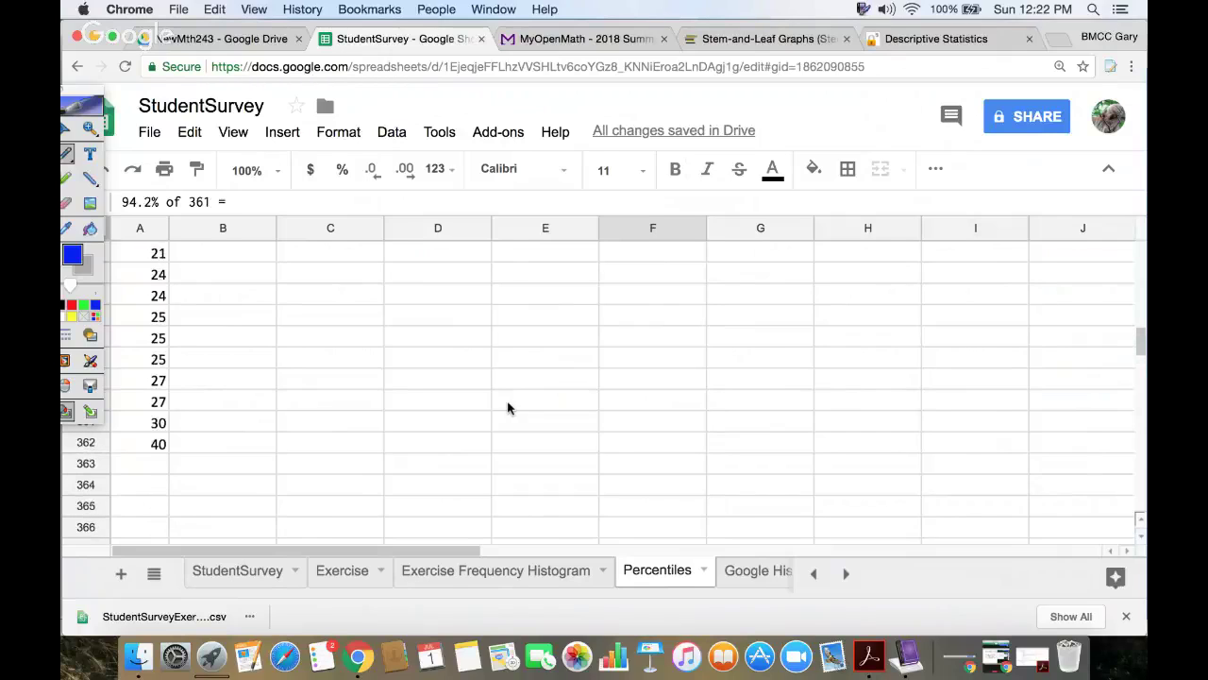
{"action": "scroll", "coordinate": [508, 408], "scroll_direction": "up", "scroll_amount": 5}
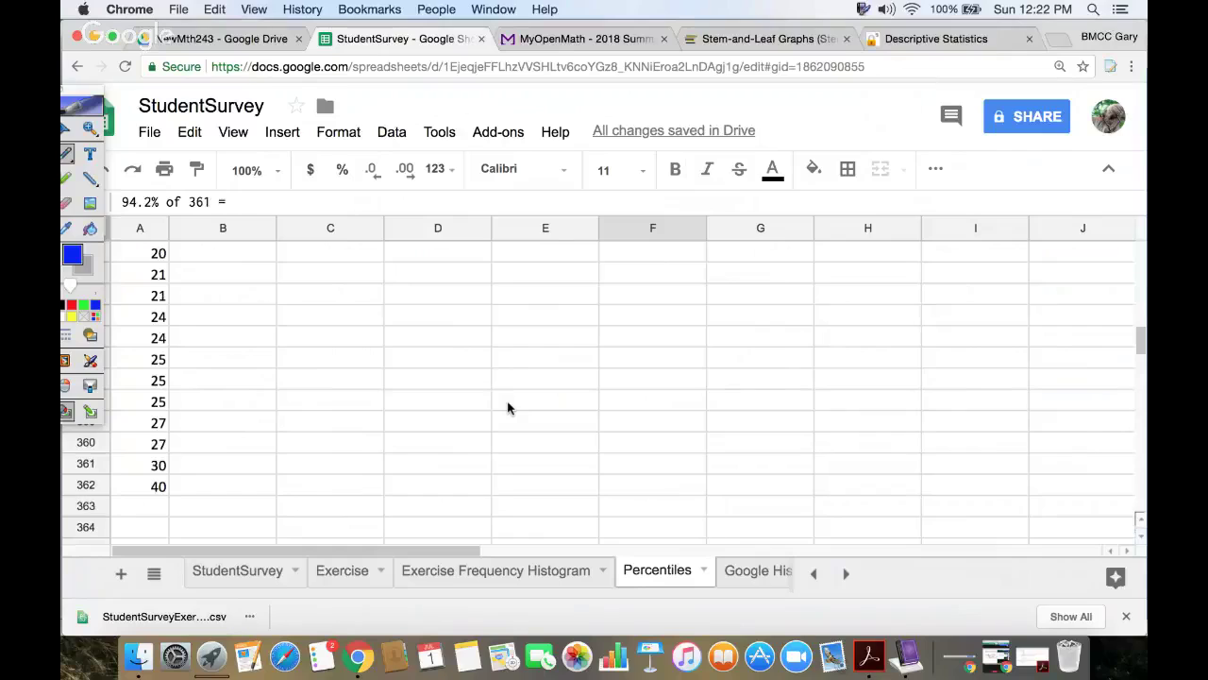
{"action": "scroll", "coordinate": [508, 407], "scroll_direction": "up", "scroll_amount": 5}
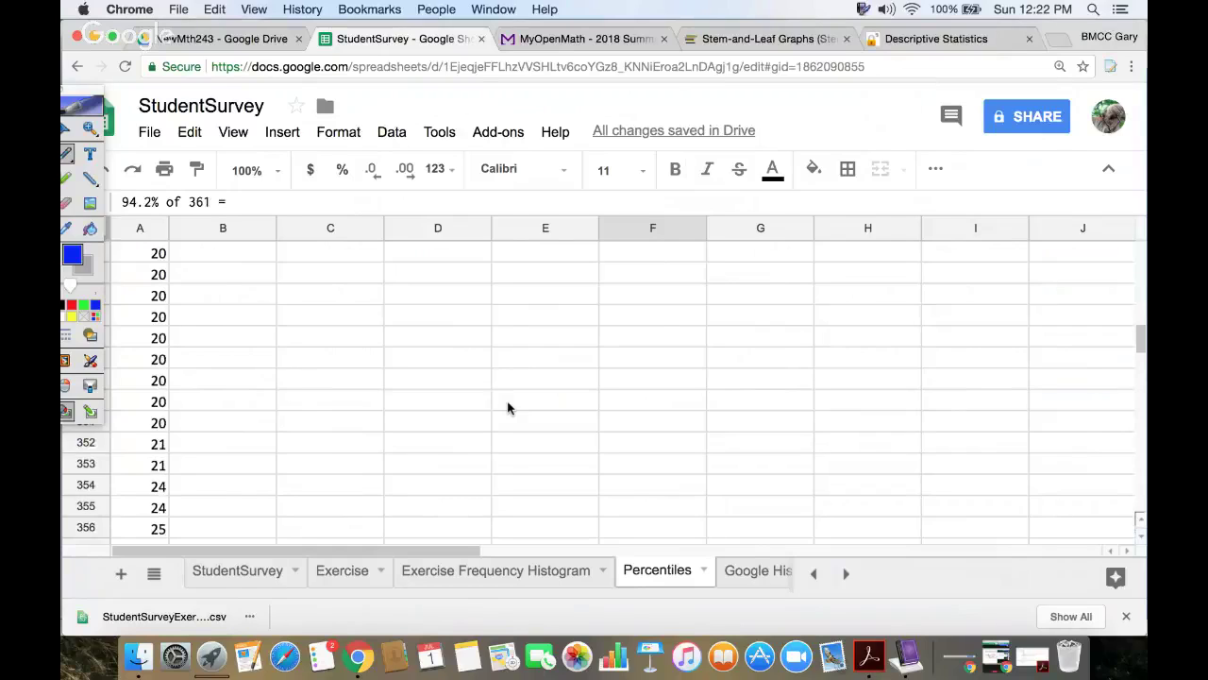
{"action": "scroll", "coordinate": [508, 408], "scroll_direction": "up", "scroll_amount": 5}
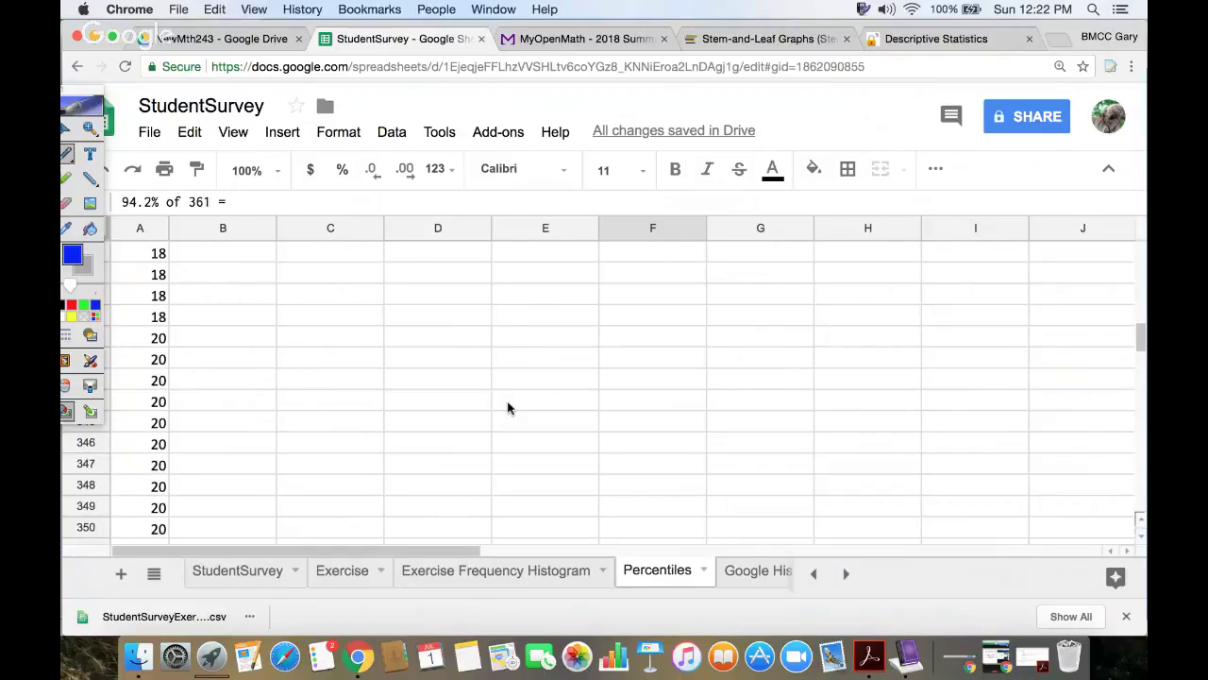
{"action": "scroll", "coordinate": [508, 408], "scroll_direction": "up", "scroll_amount": 1}
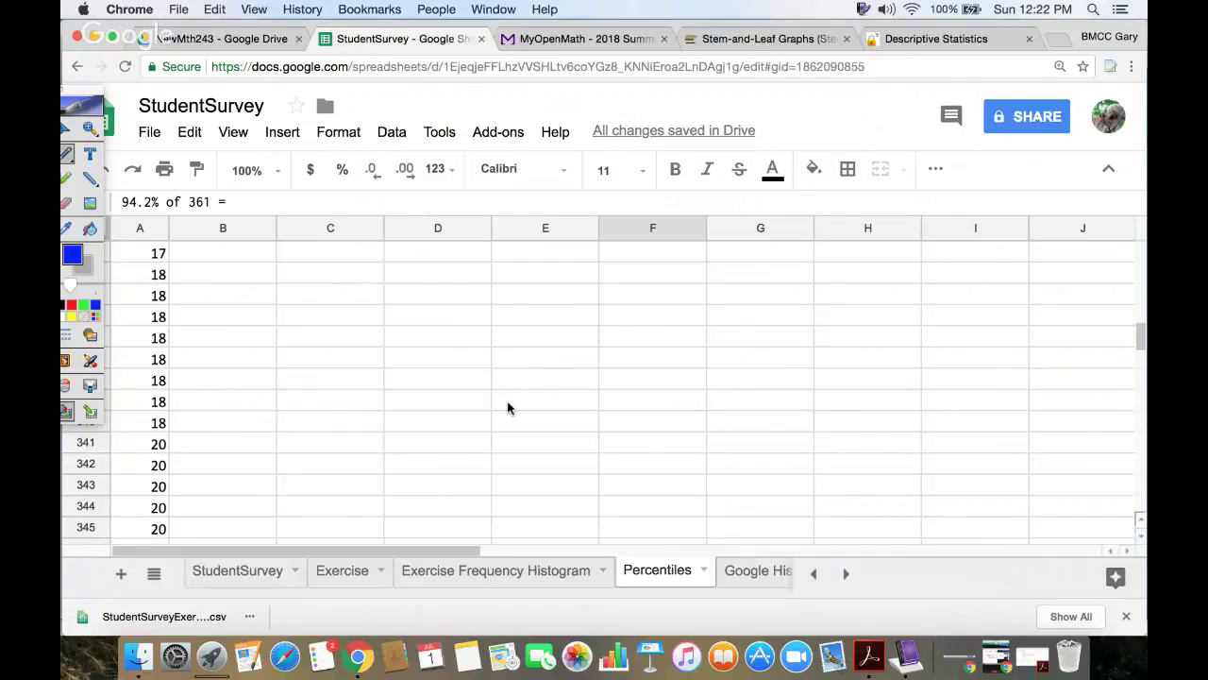
{"action": "left_click", "coordinate": [146, 443]}
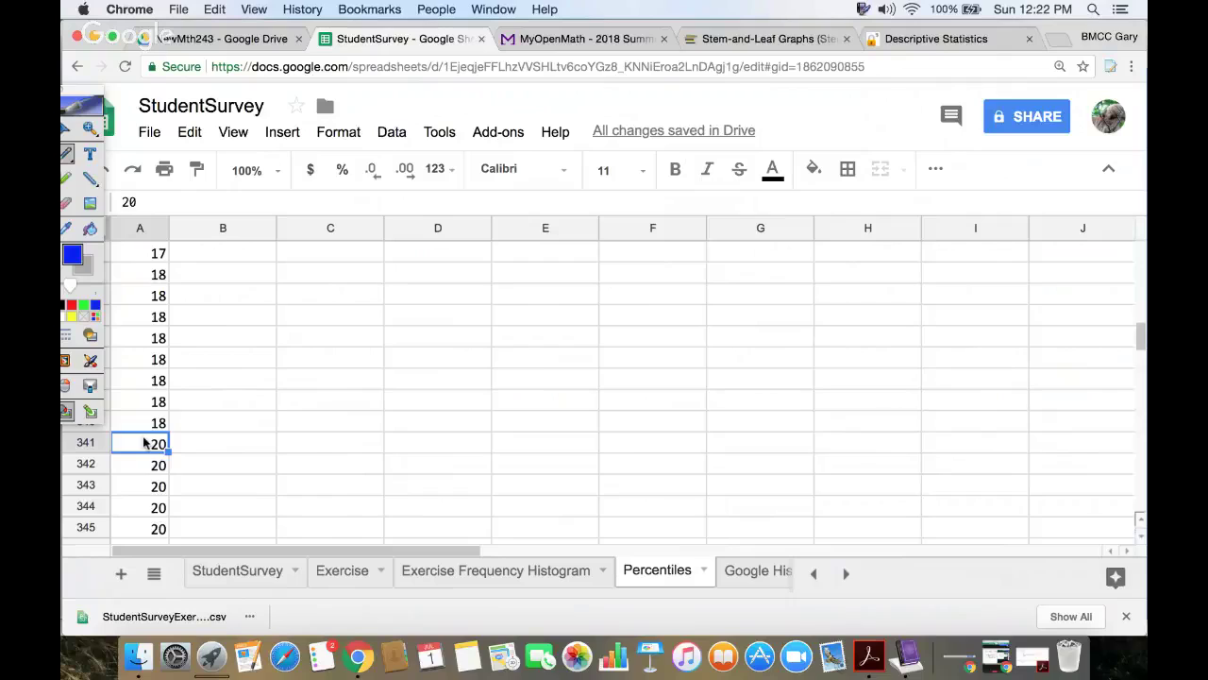
- Review the 90th percentile and 20 Hours percentile rank results at the start of the Percentiles sheet
{"action": "scroll", "coordinate": [628, 429], "scroll_direction": "up", "scroll_amount": 14}
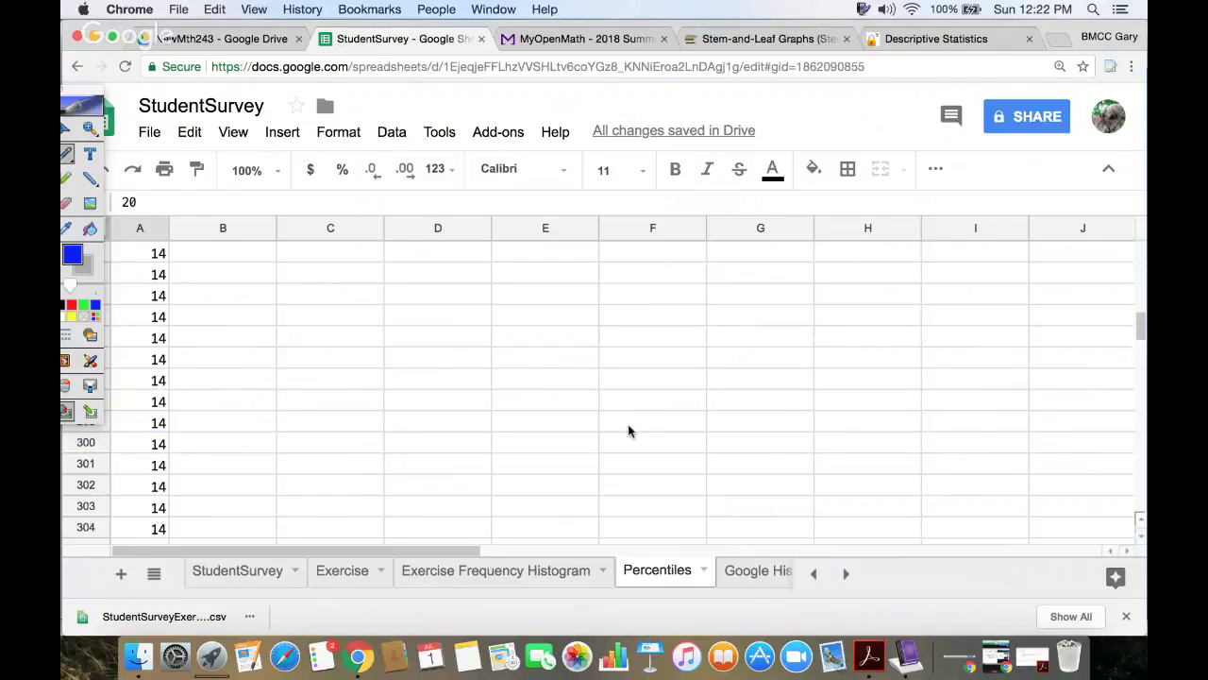
{"action": "scroll", "coordinate": [628, 431], "scroll_direction": "up", "scroll_amount": 20}
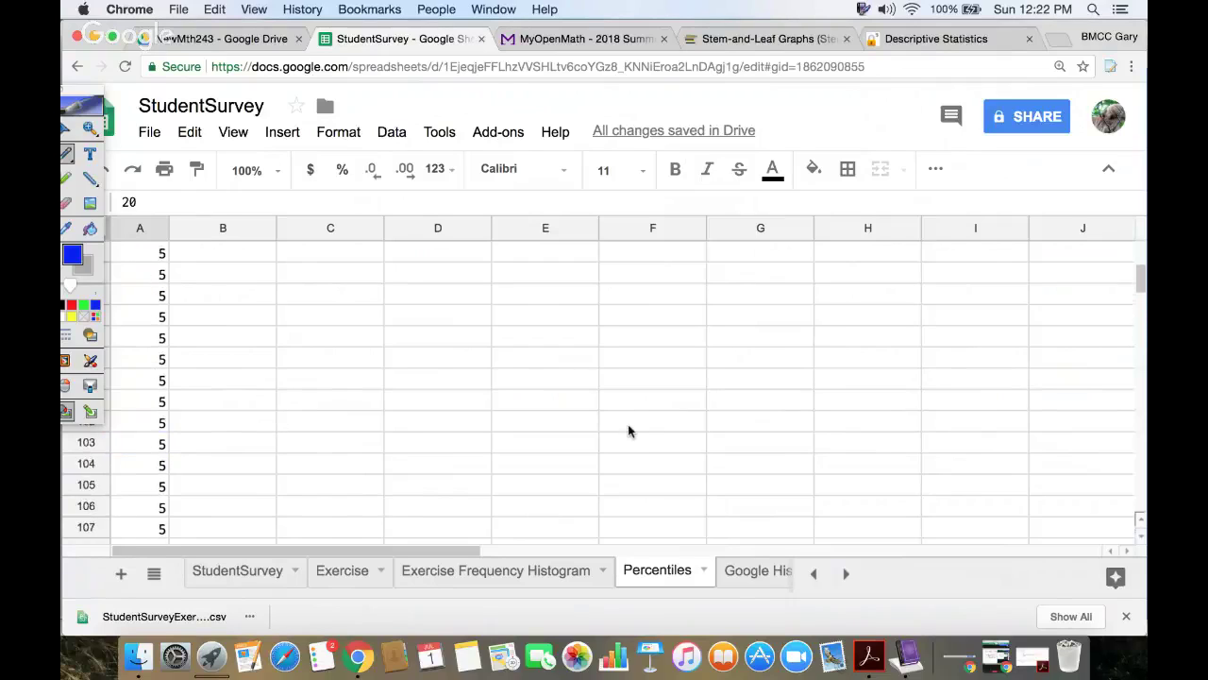
{"action": "scroll", "coordinate": [628, 430], "scroll_direction": "up", "scroll_amount": 20}
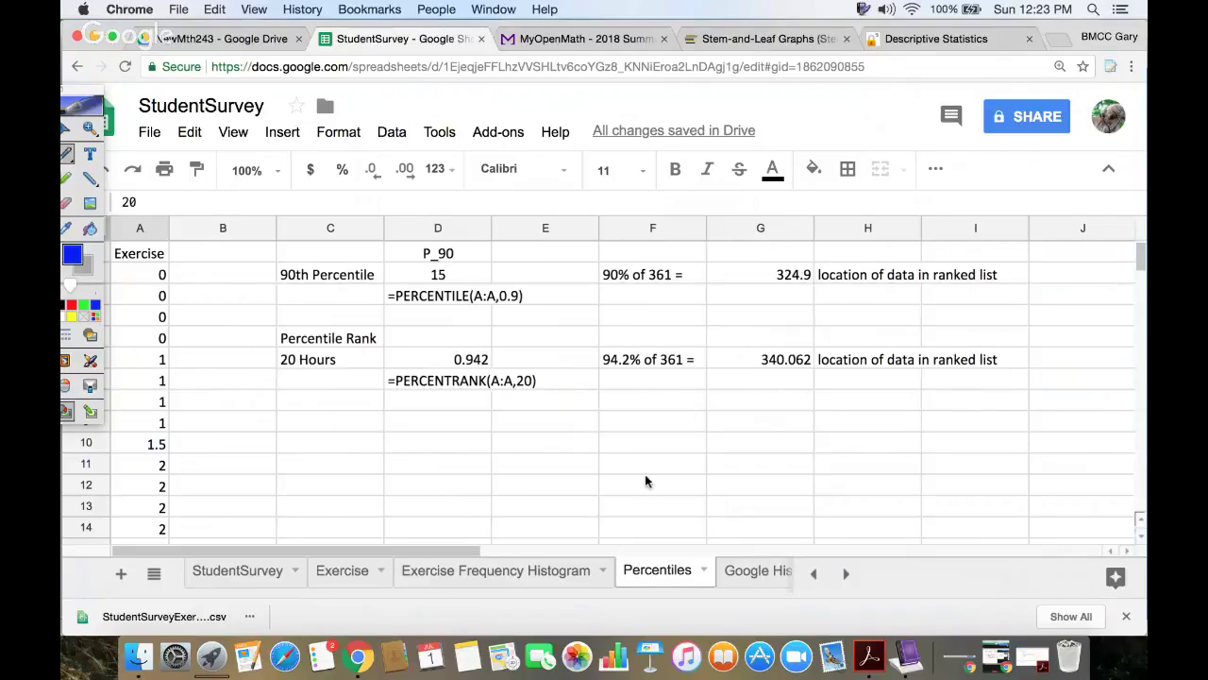
- Switch to the week2.ink notebook in MimioStudio Notebook and advance to page 8, the 2.4 Box Plots page
{"action": "left_click", "coordinate": [910, 659]}
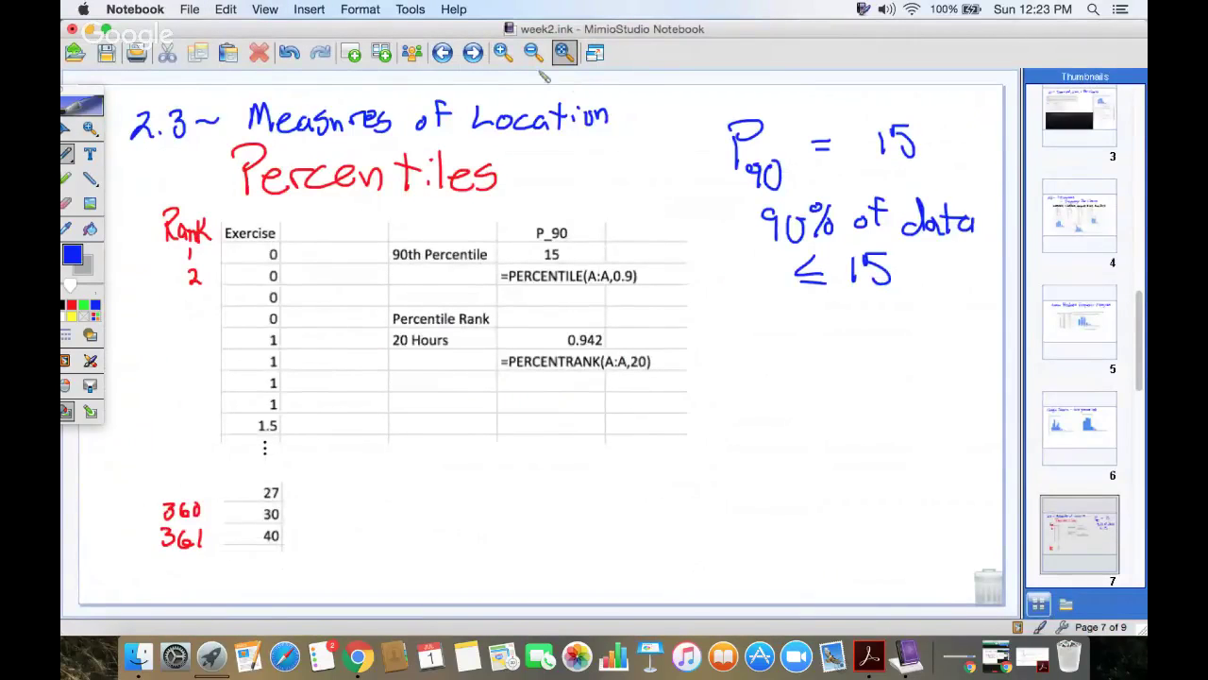
{"action": "left_click", "coordinate": [474, 53]}
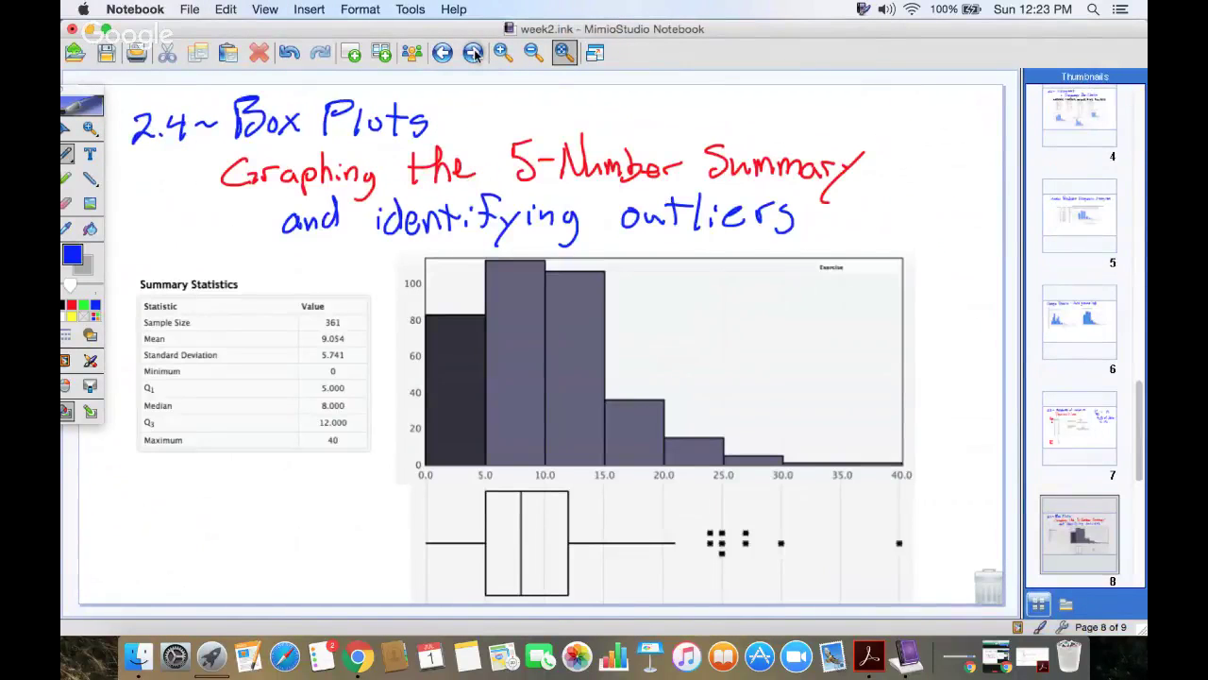